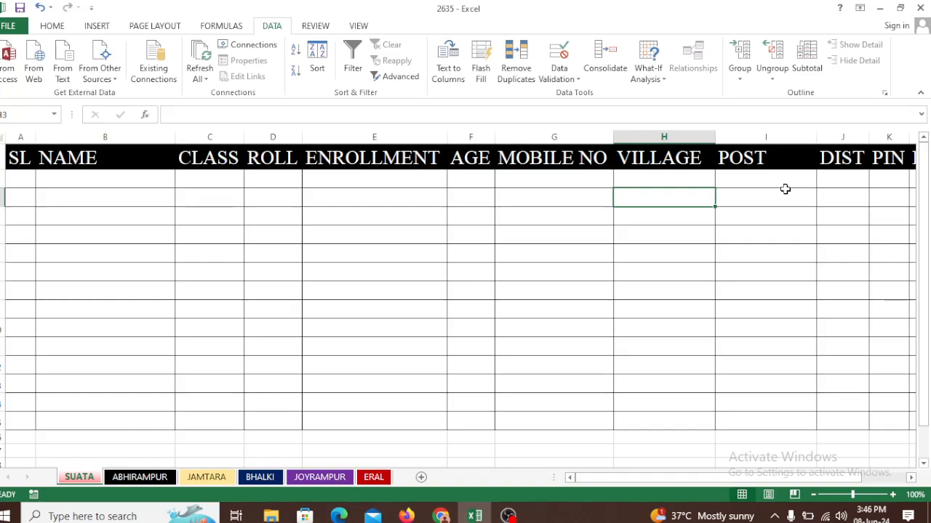
left_click(524, 260)
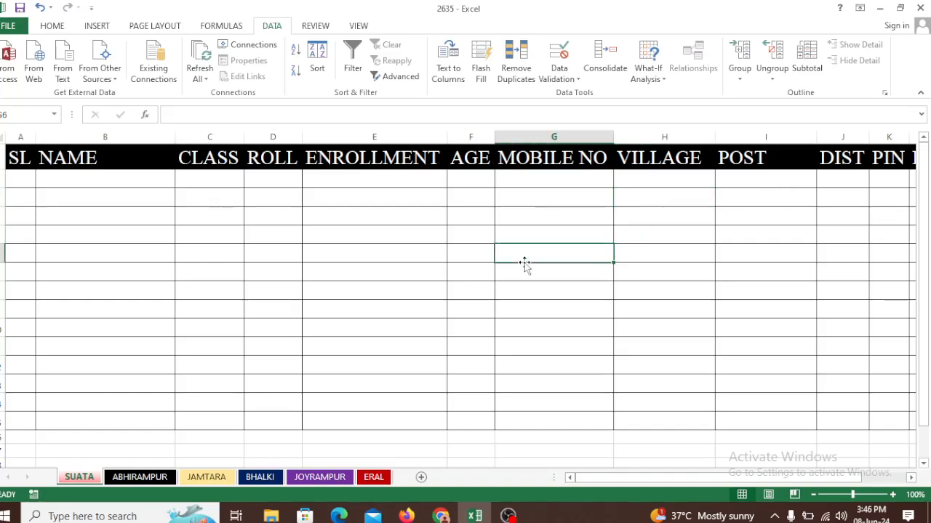
scroll(553, 230, "down", 2)
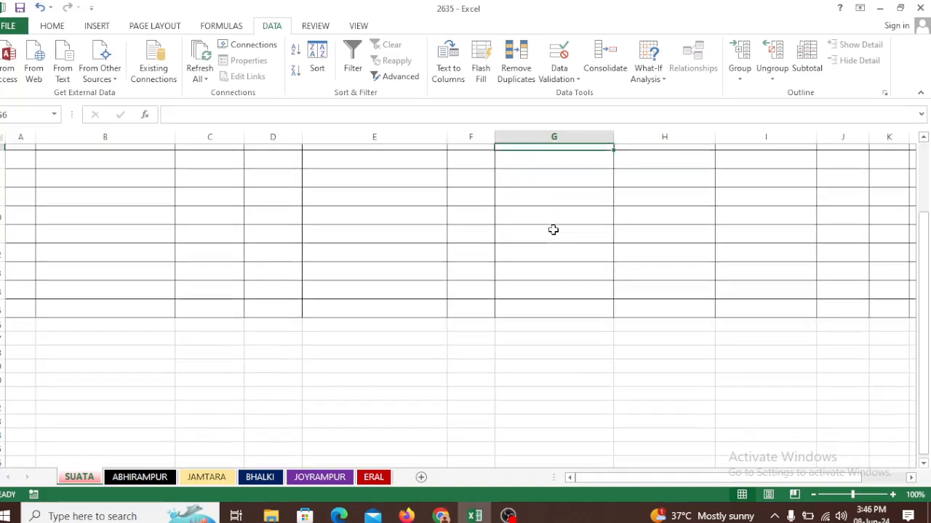
left_click(555, 244)
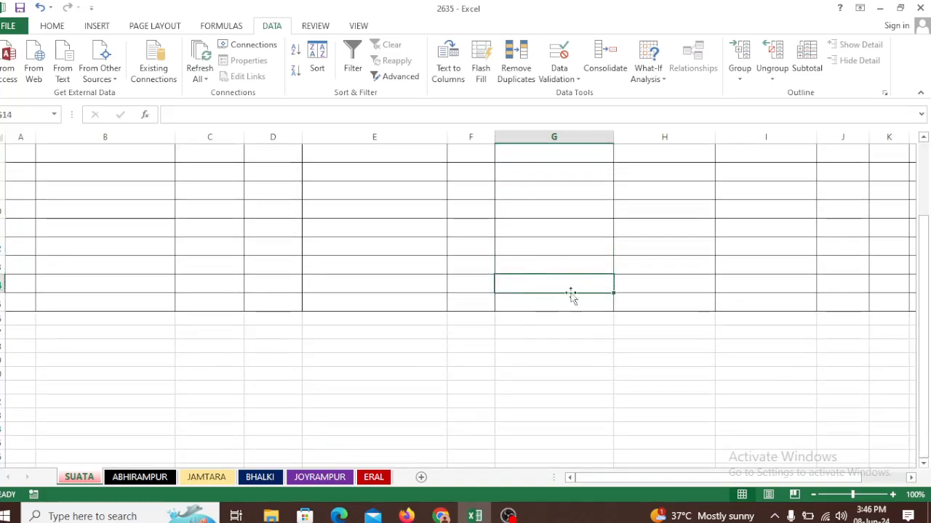
left_click(675, 266)
scroll(494, 275, "up", 2)
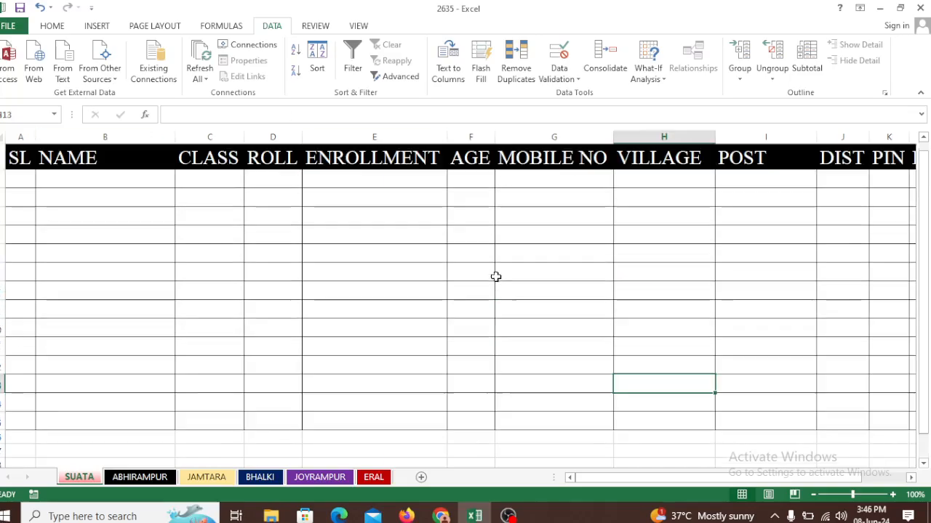
Check the input prompts on several cells of the SL, NAME and CLASS columns in the SUATA sheet
left_click(17, 179)
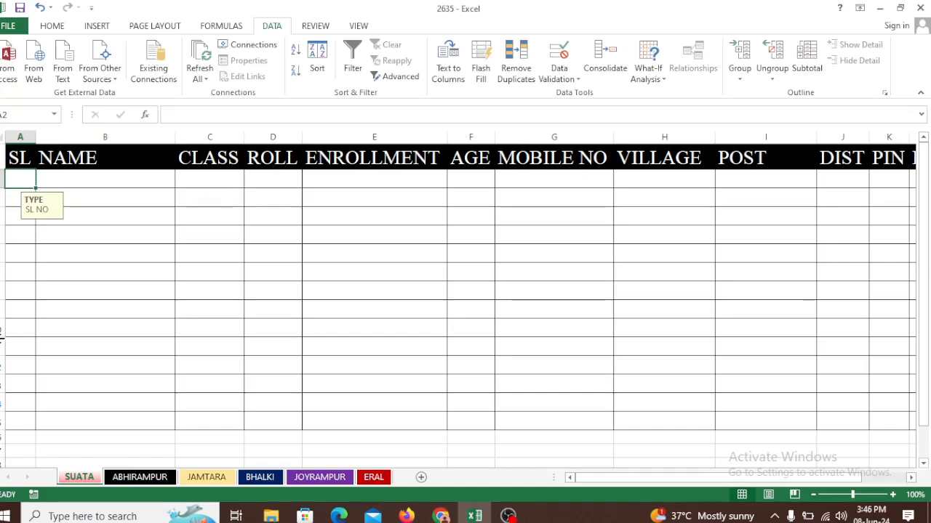
left_click(15, 333)
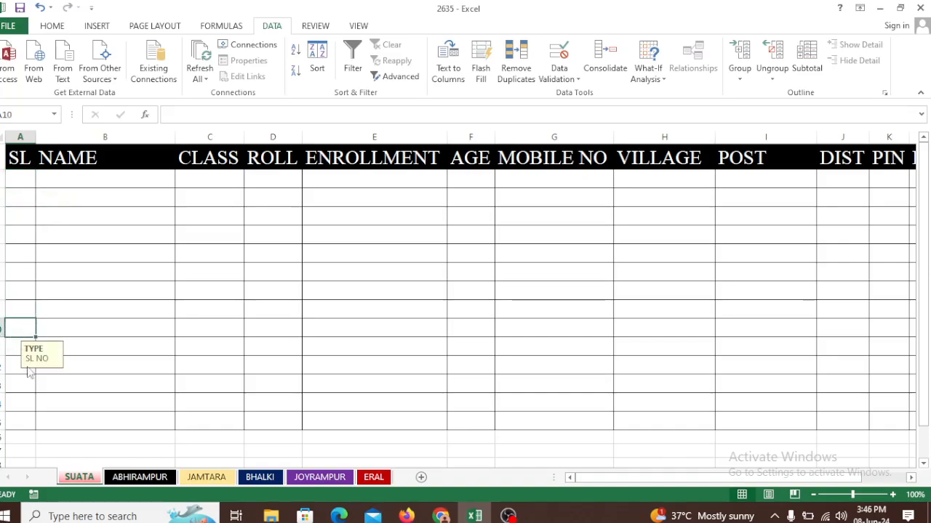
left_click(122, 306)
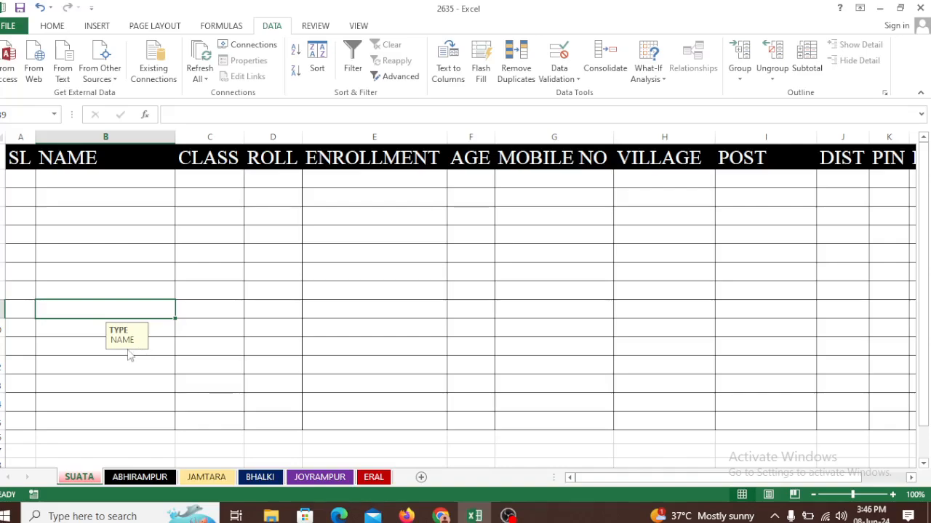
left_click(125, 346)
scroll(138, 363, "down", 2)
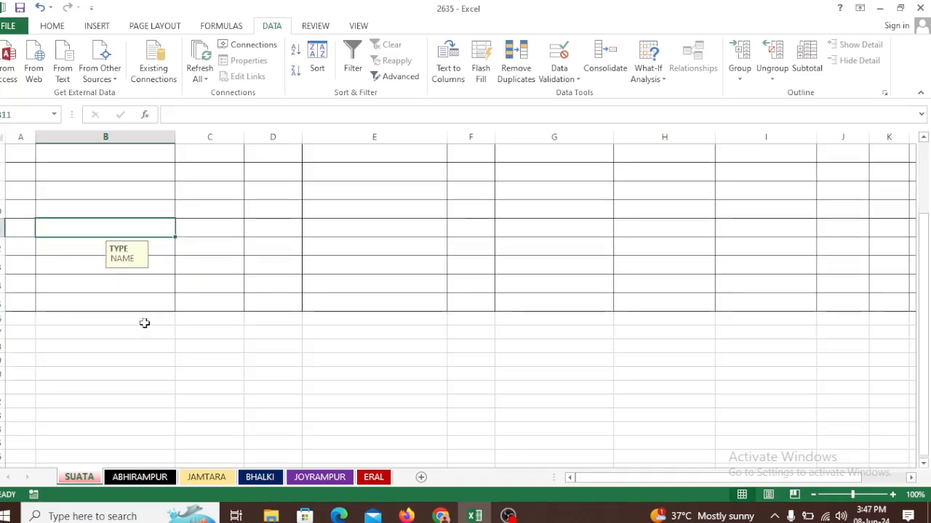
left_click(126, 282)
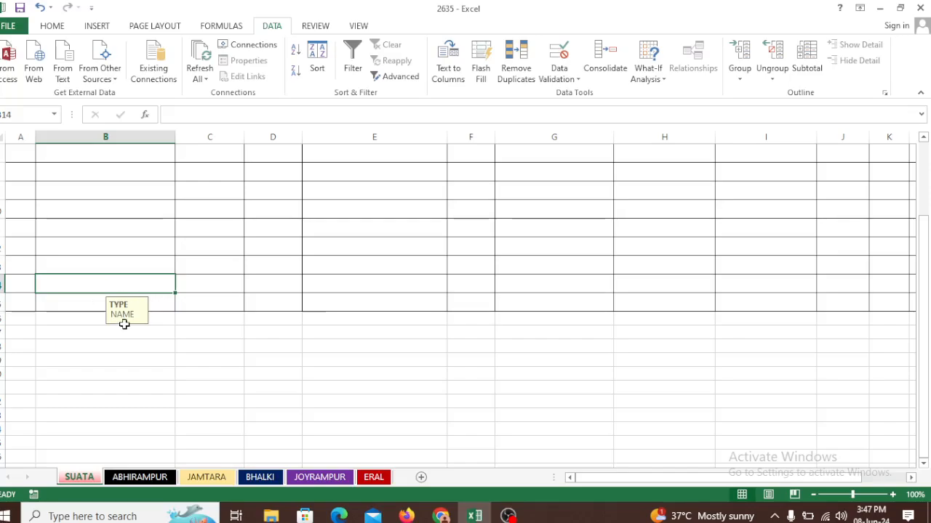
scroll(160, 309, "up", 2)
left_click(205, 290)
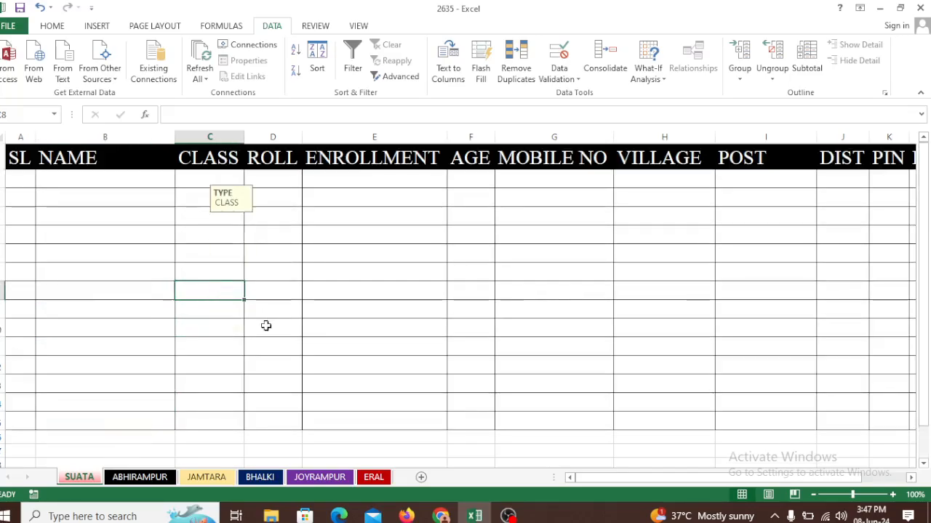
scroll(207, 233, "down", 2)
scroll(251, 262, "up", 2)
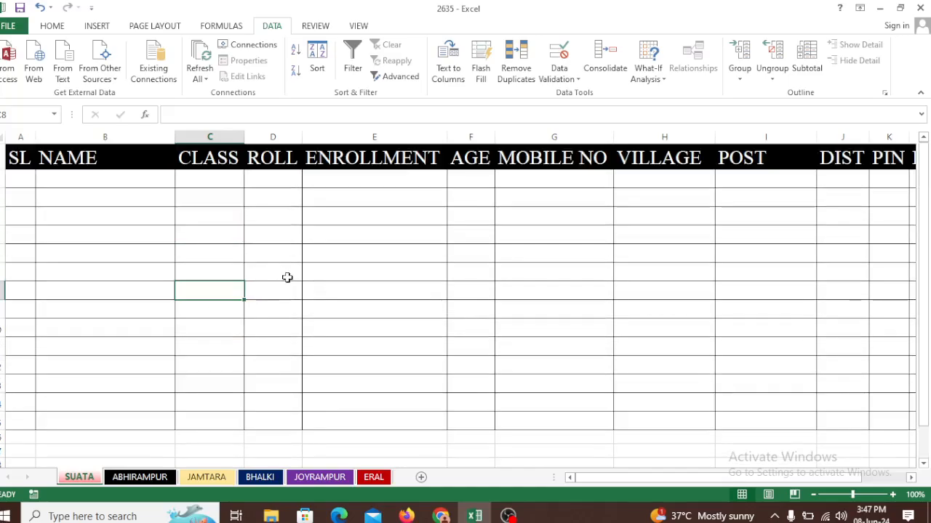
Check cells in the ROLL, ENROLLMENT, MOBILE NO and POST columns for input prompts
left_click(285, 285)
scroll(285, 277, "down", 1)
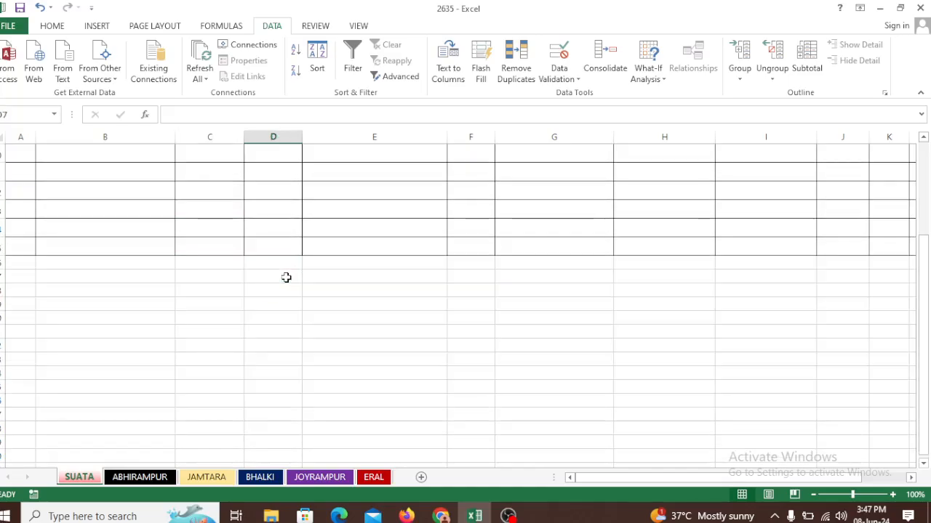
left_click(362, 228)
left_click(538, 232)
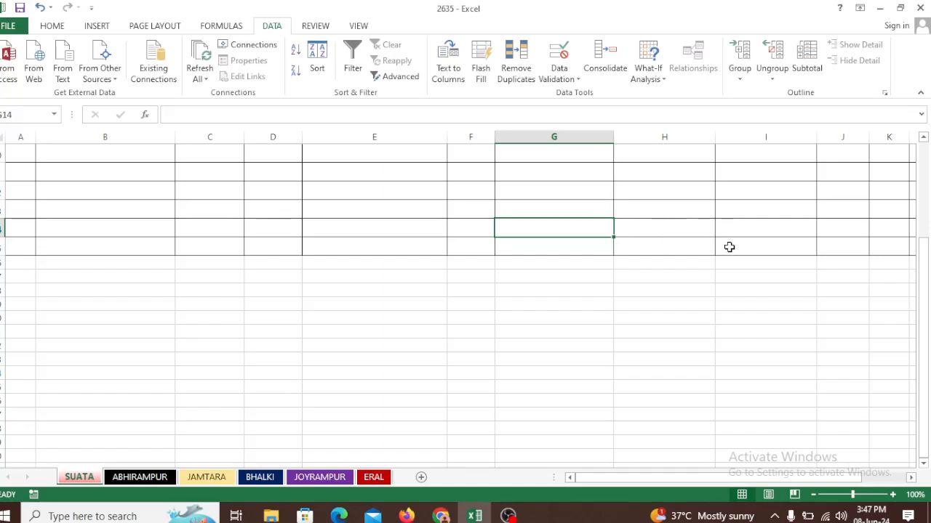
left_click(736, 224)
scroll(631, 215, "down", 2)
scroll(632, 214, "up", 4)
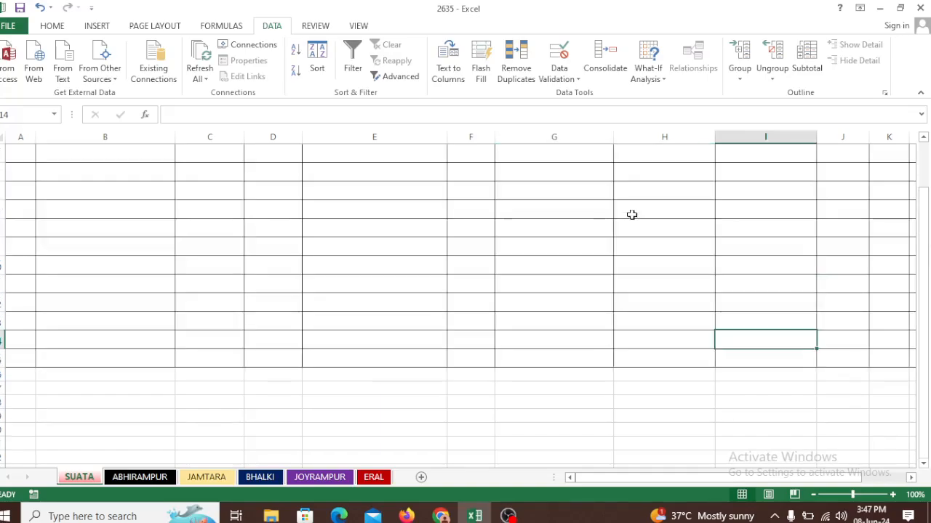
scroll(632, 215, "up", 1)
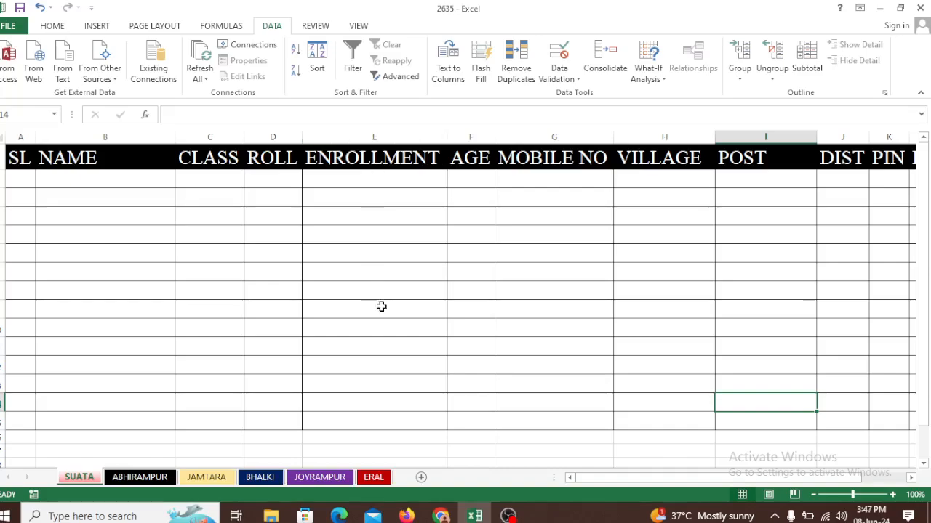
Add a data validation input message to the whole AGE column with the title TYPE and the message AGE
left_click(471, 137)
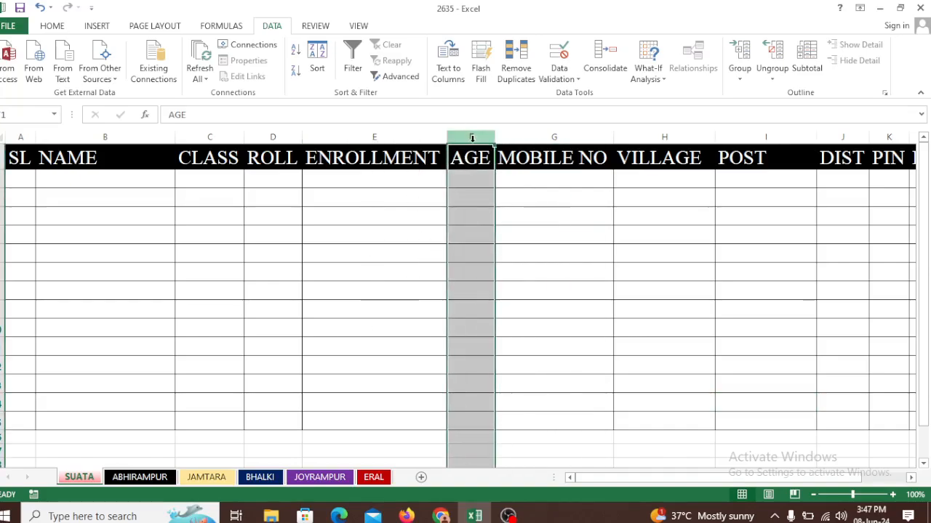
left_click(569, 80)
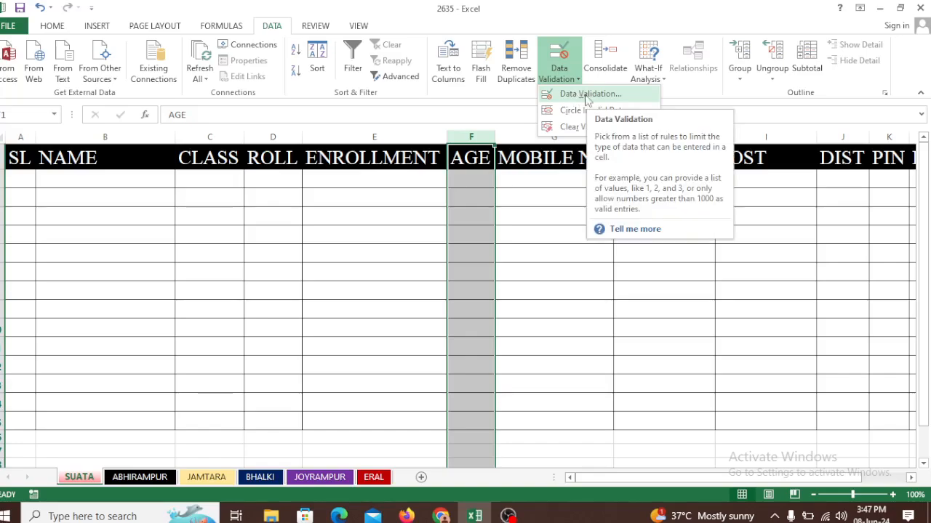
left_click(579, 102)
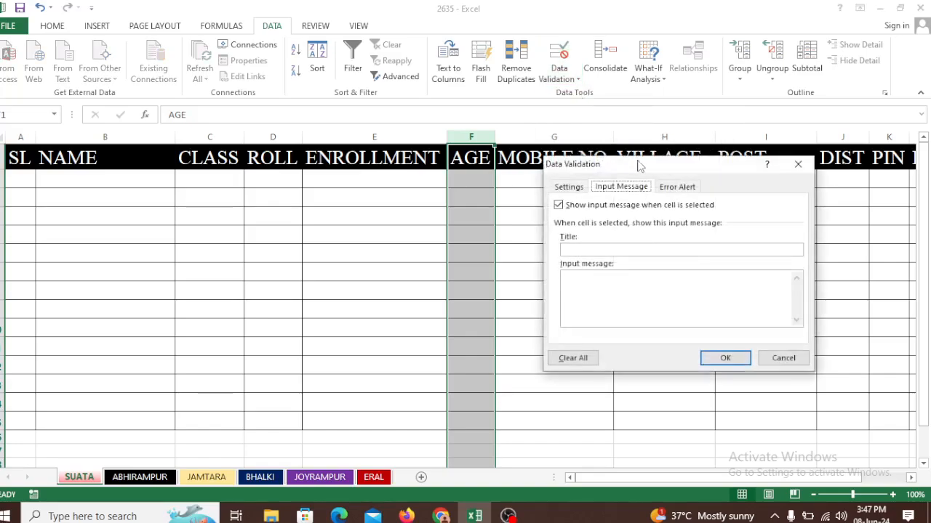
left_click_drag(639, 165, 222, 138)
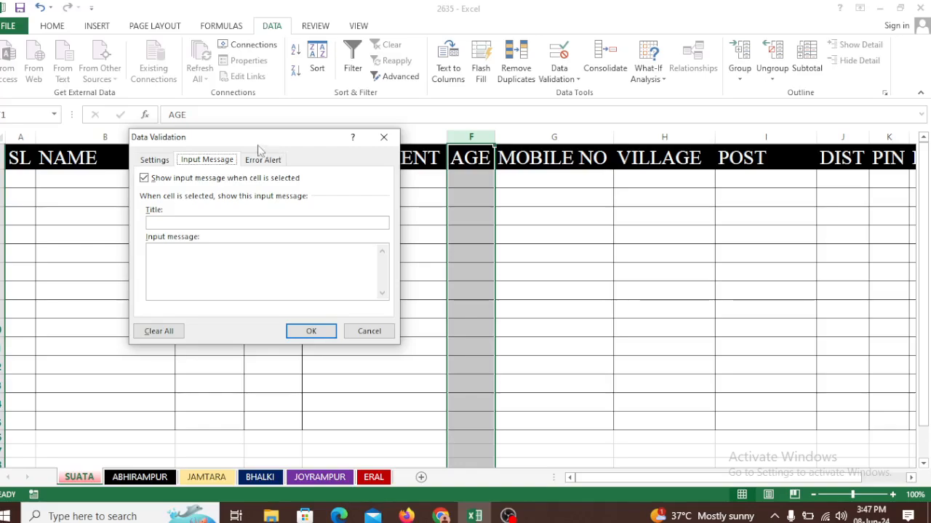
left_click(153, 223)
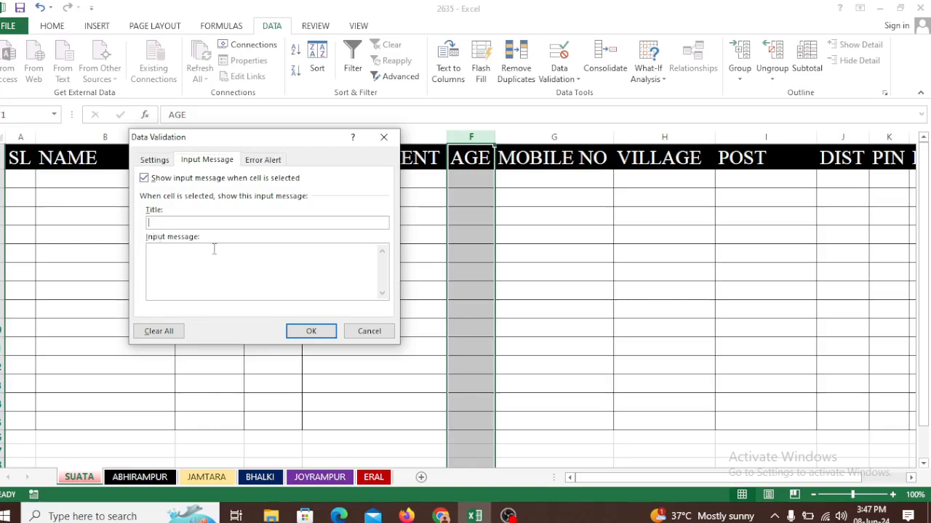
type("TYPE")
left_click(311, 331)
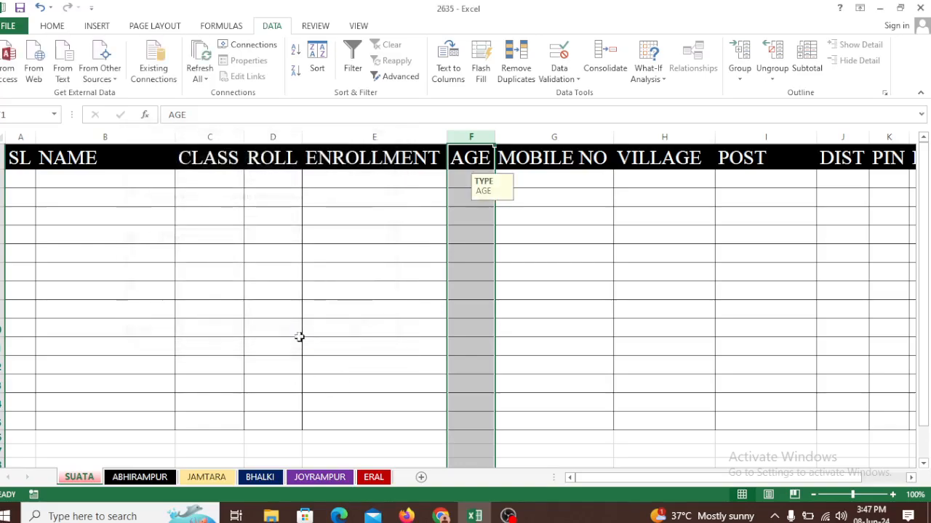
Check the AGE column's input prompt on cells in rows 72 and 73 against cells in neighbouring columns
left_click(703, 289)
scroll(664, 250, "down", 15)
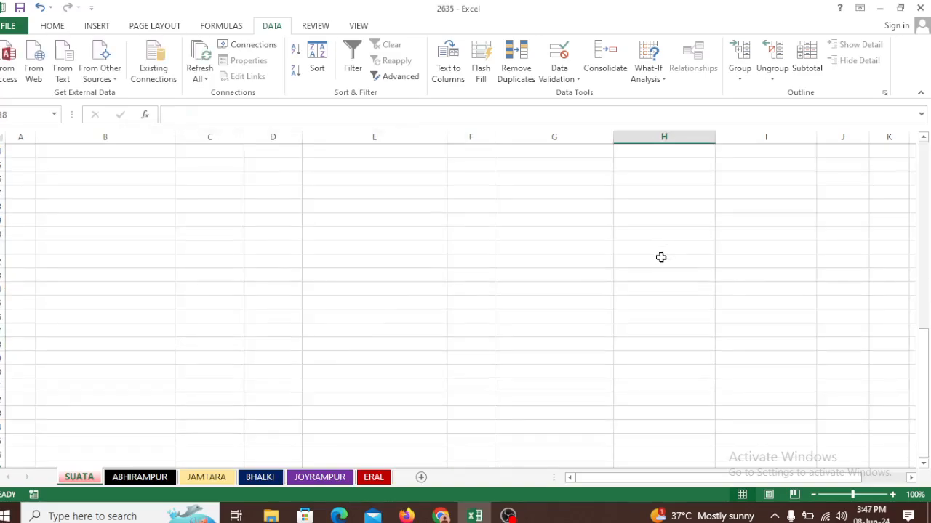
left_click(759, 328)
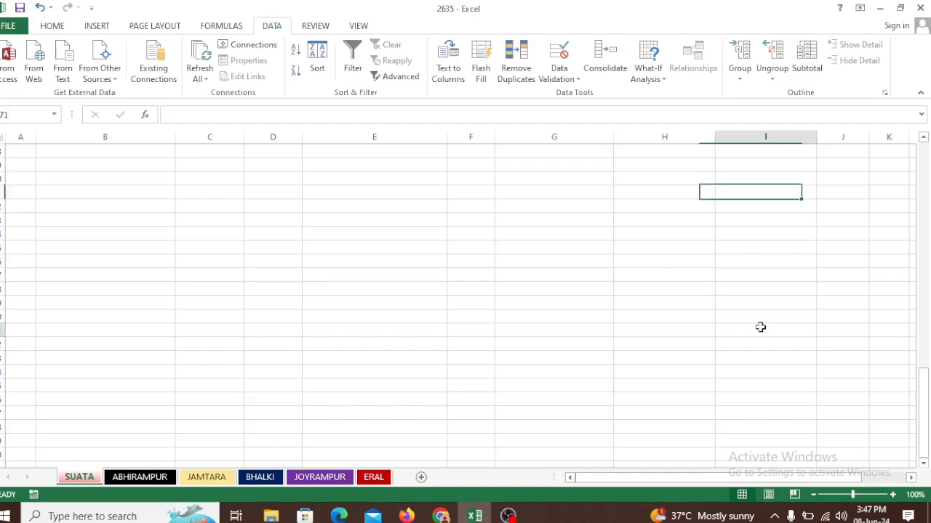
left_click(658, 342)
left_click(549, 346)
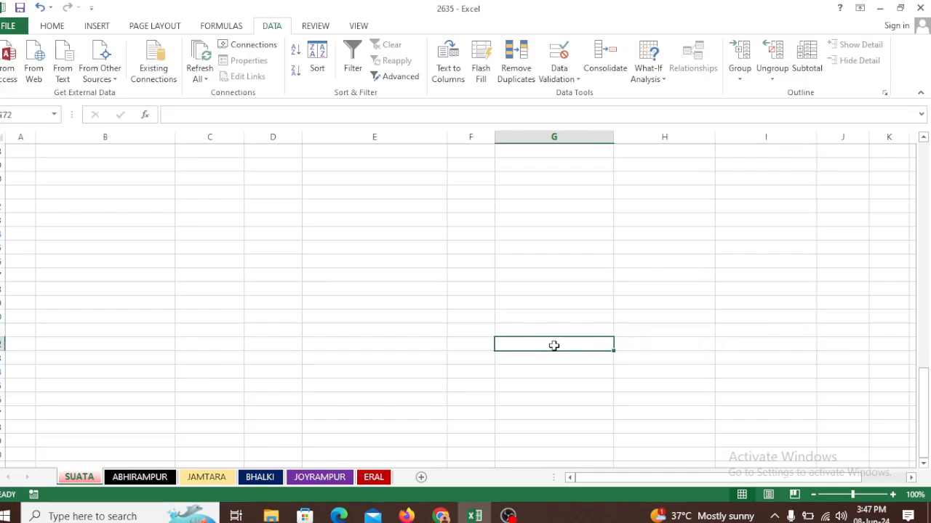
left_click(468, 348)
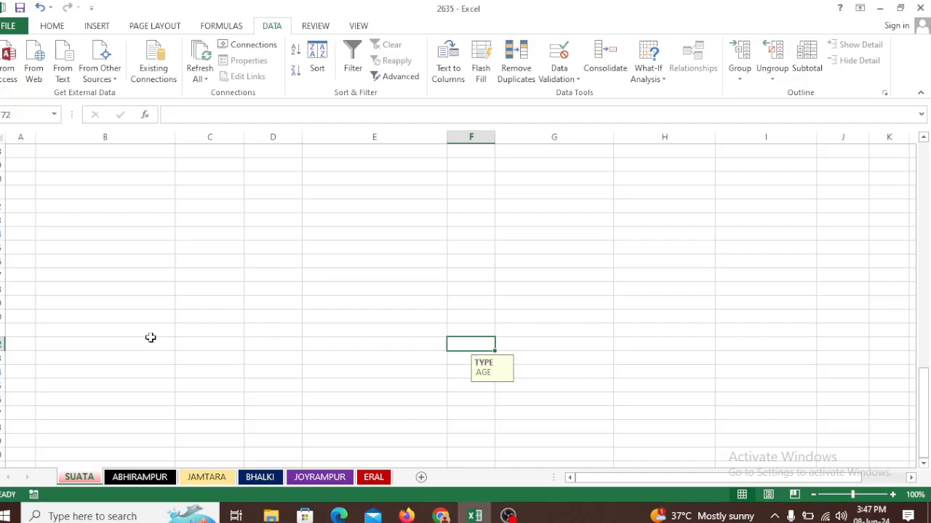
left_click(288, 350)
left_click(383, 361)
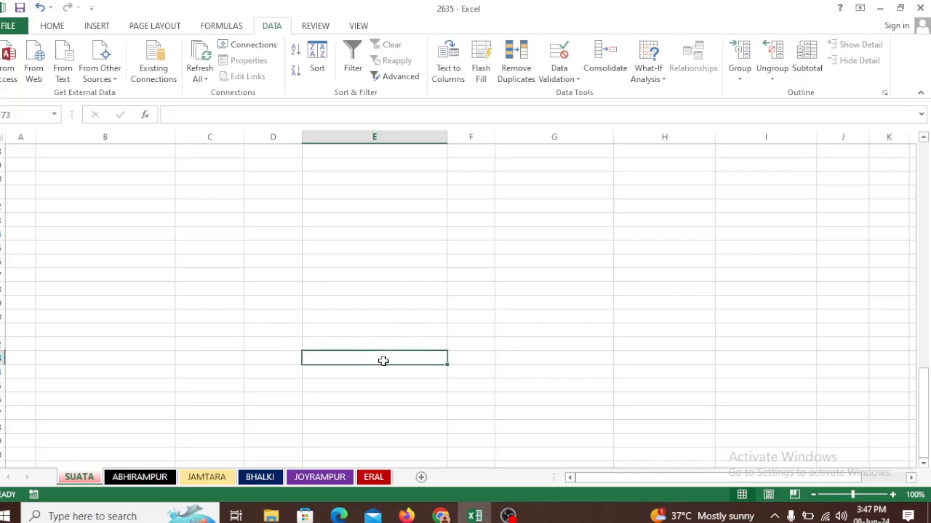
left_click(484, 355)
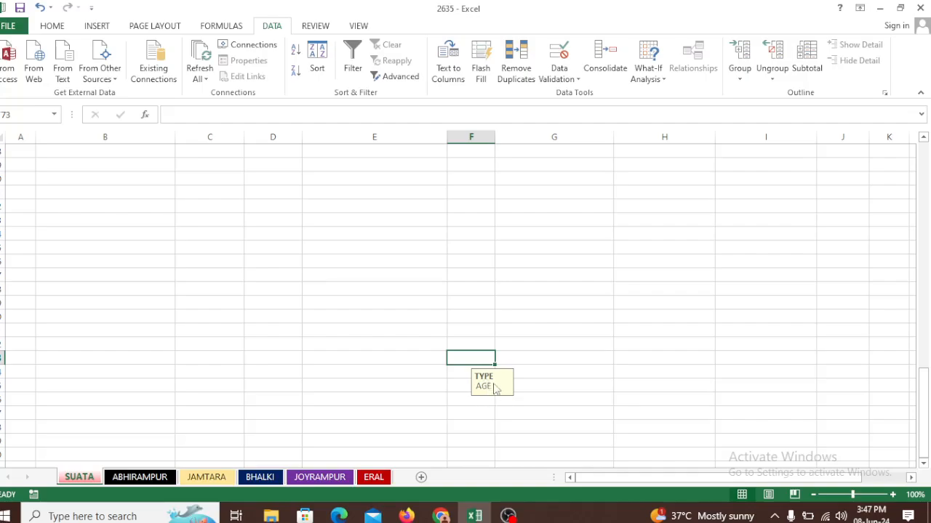
left_click(639, 328)
scroll(652, 314, "up", 5)
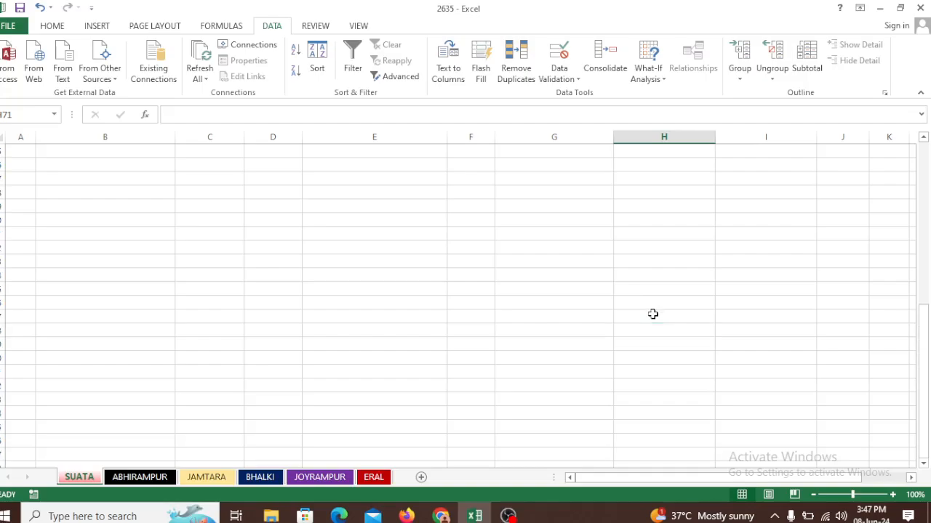
scroll(652, 315, "up", 3)
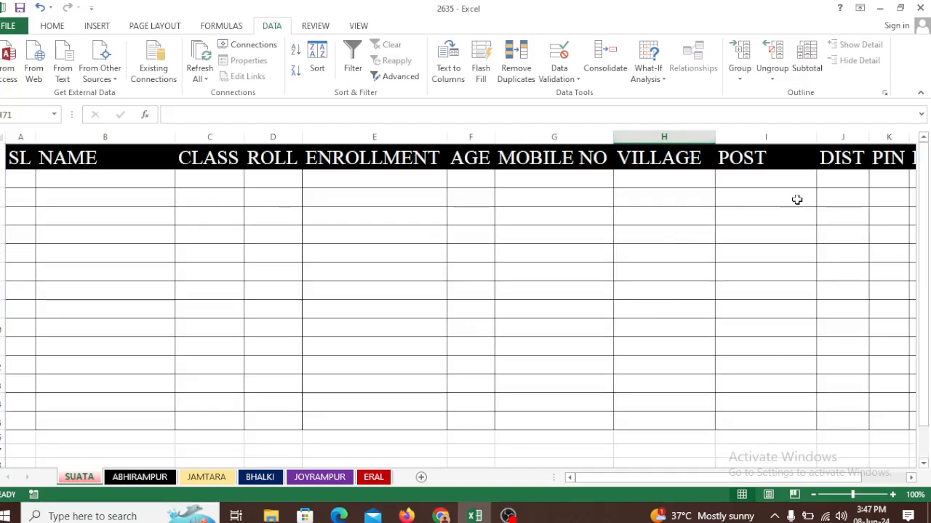
Add a data validation input message to the whole POST column with the title TYPE and the message POST
left_click(754, 135)
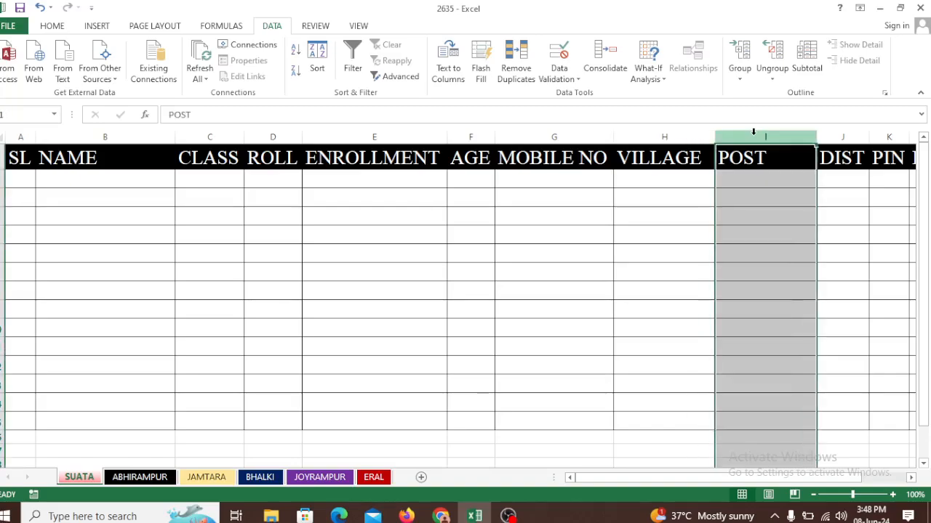
left_click(558, 76)
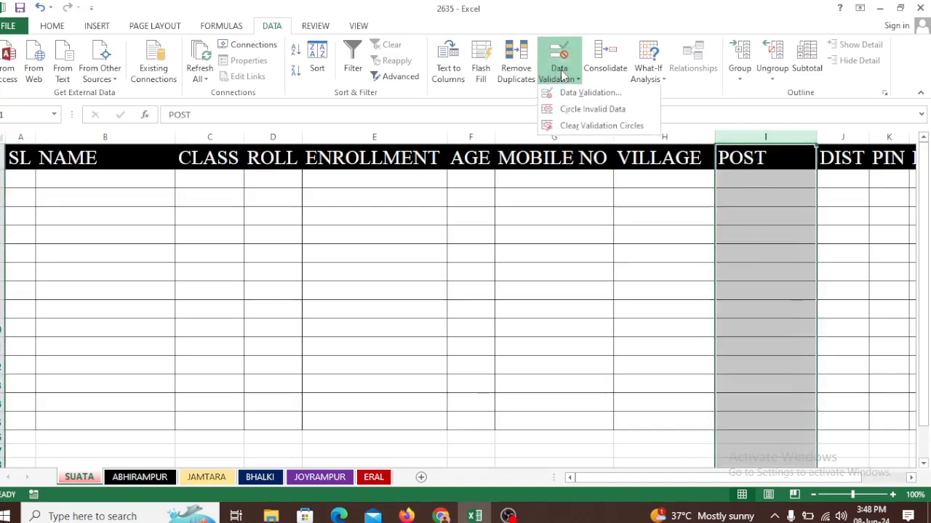
left_click(581, 94)
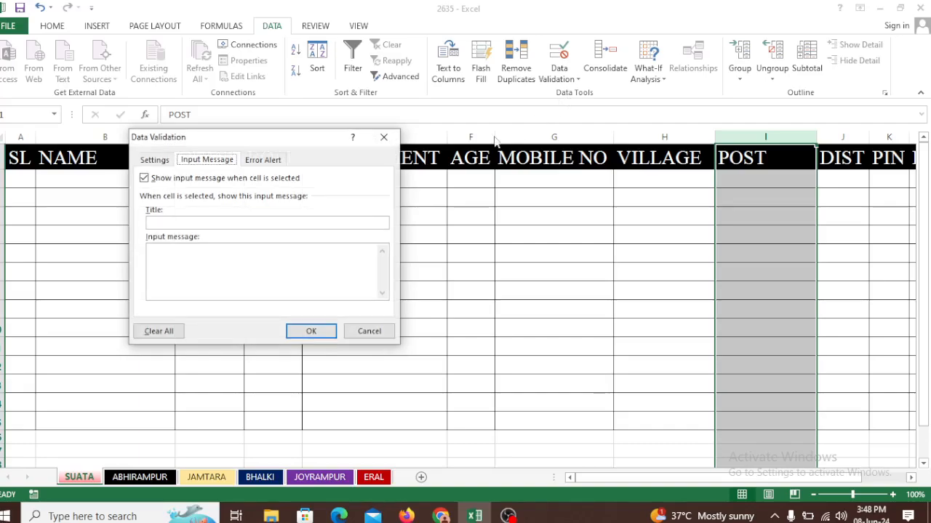
left_click(217, 221)
type("TYPE")
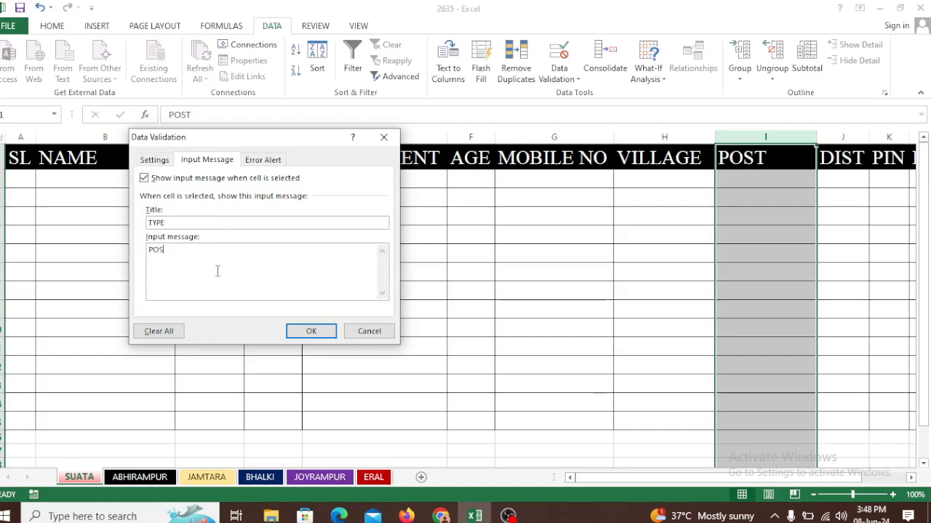
left_click(310, 331)
Check the input prompt on several cells down the POST column
left_click(765, 279)
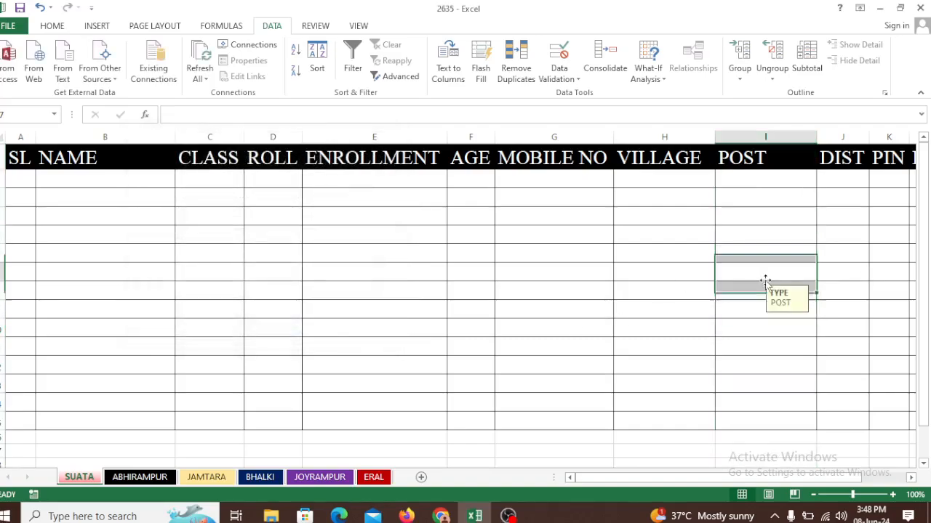
left_click(764, 346)
left_click(767, 406)
scroll(766, 387, "down", 14)
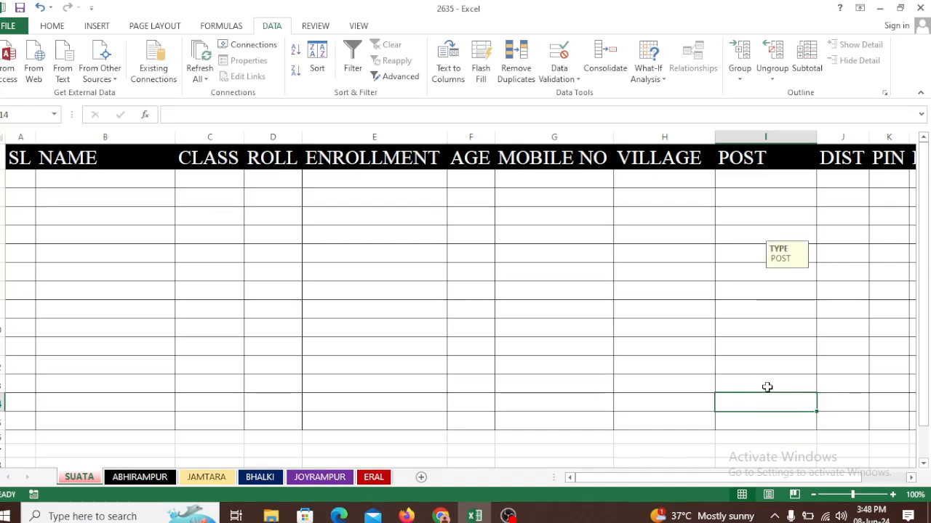
Check which columns show an input prompt on cells in rows 53 to 57, from SL across to POST
left_click(554, 333)
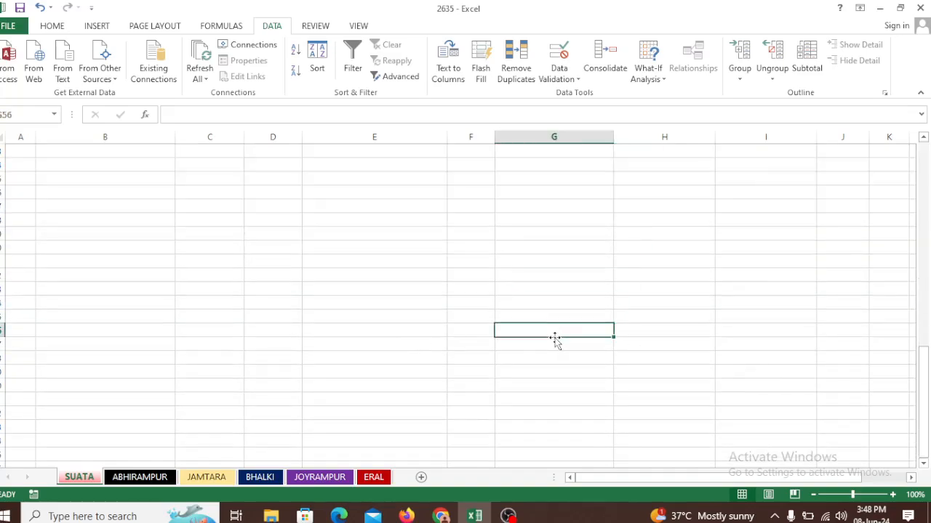
left_click(778, 346)
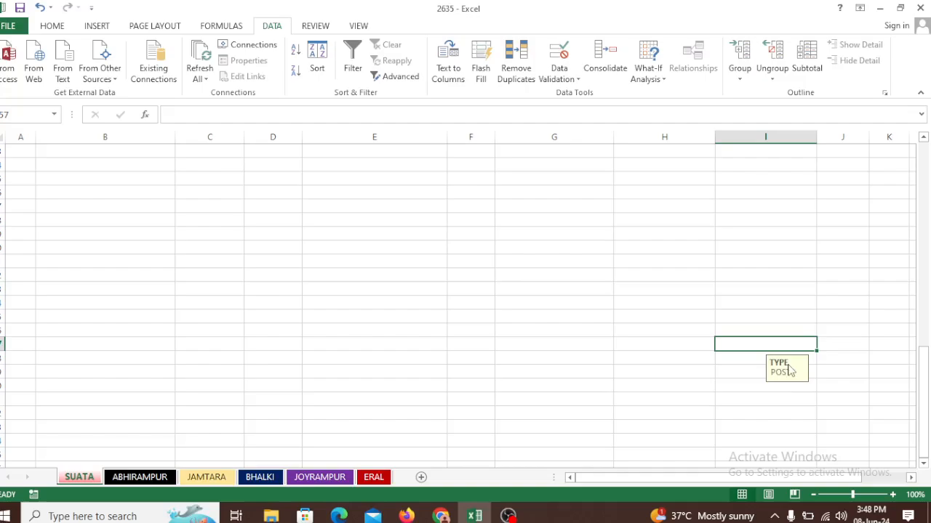
left_click(28, 350)
left_click(86, 292)
left_click(229, 291)
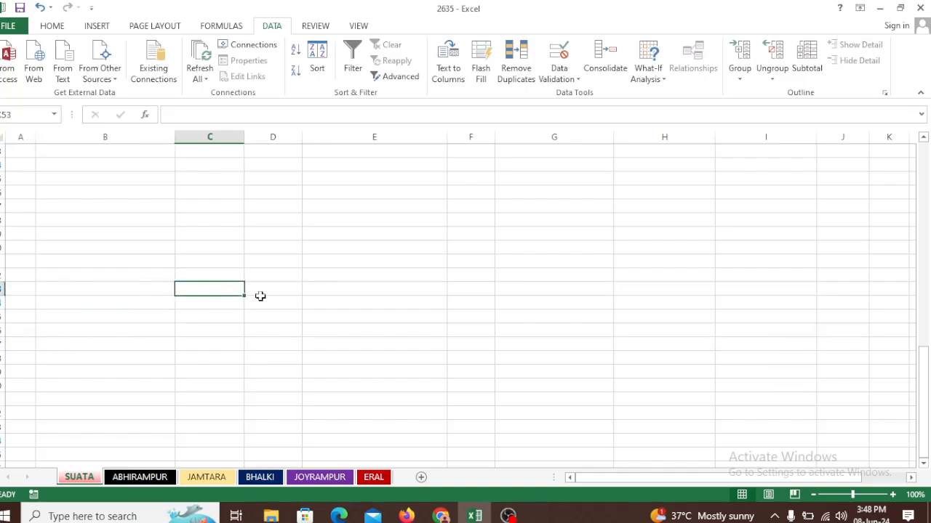
left_click(267, 296)
left_click(357, 301)
left_click(465, 299)
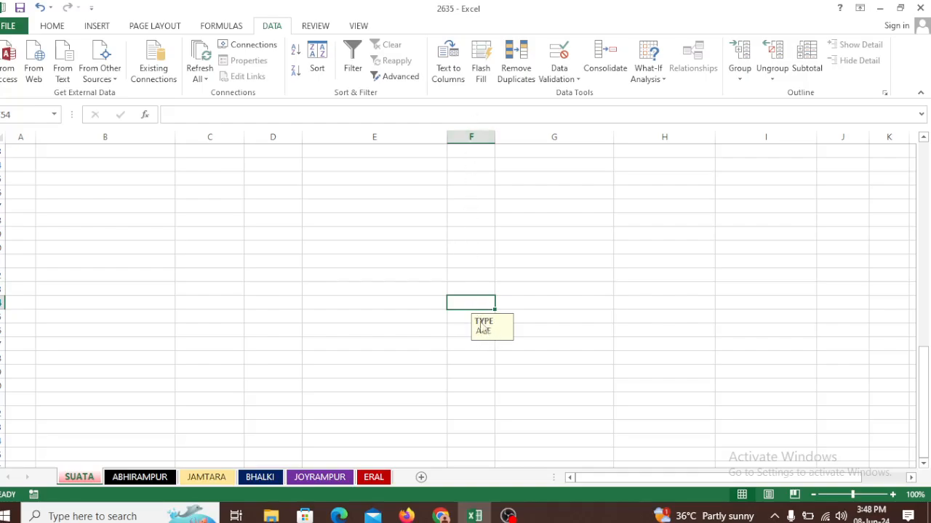
left_click(760, 331)
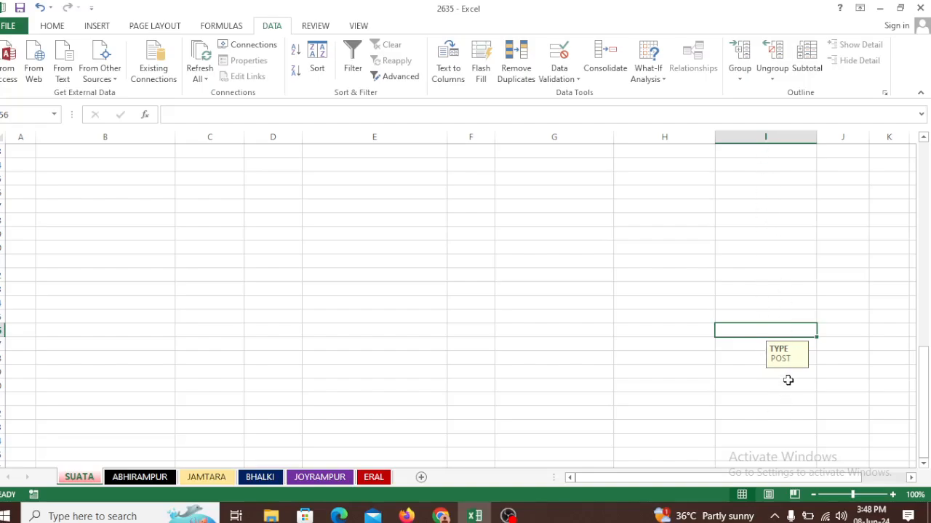
Check the input prompts on cells in rows 3 and 4 of the SL, NAME, MOBILE NO and POST columns
scroll(761, 399, "up", 14)
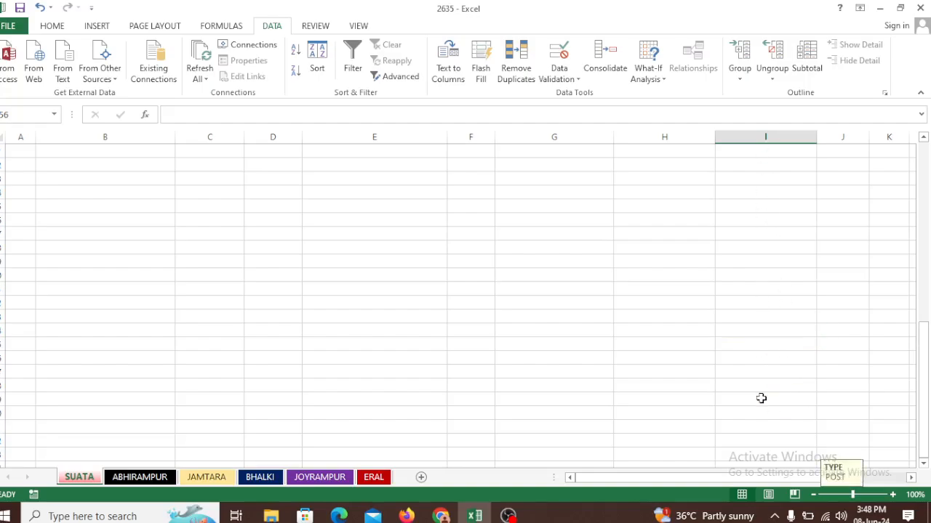
left_click(14, 197)
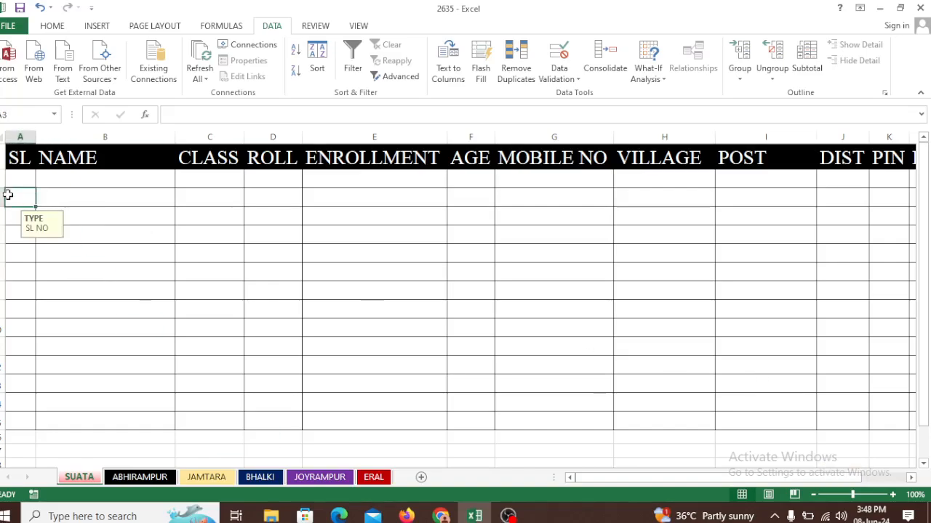
left_click(102, 215)
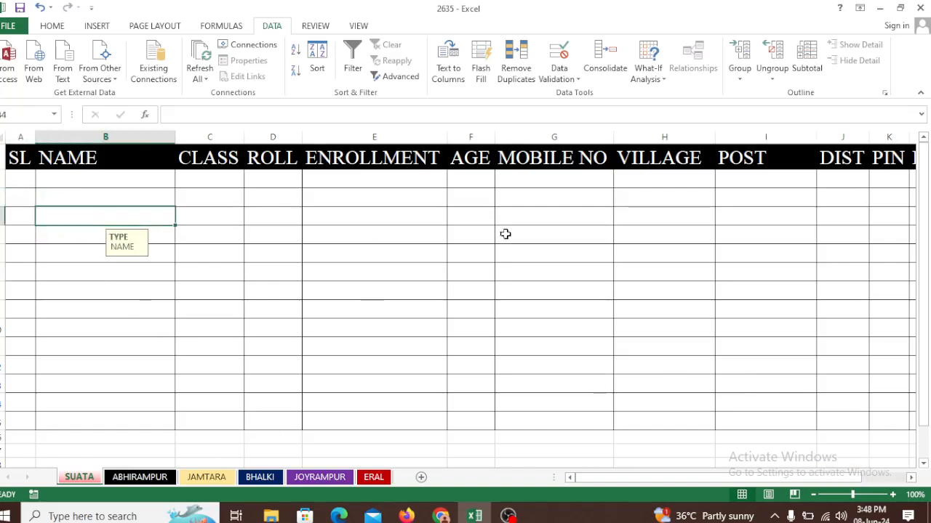
left_click(566, 222)
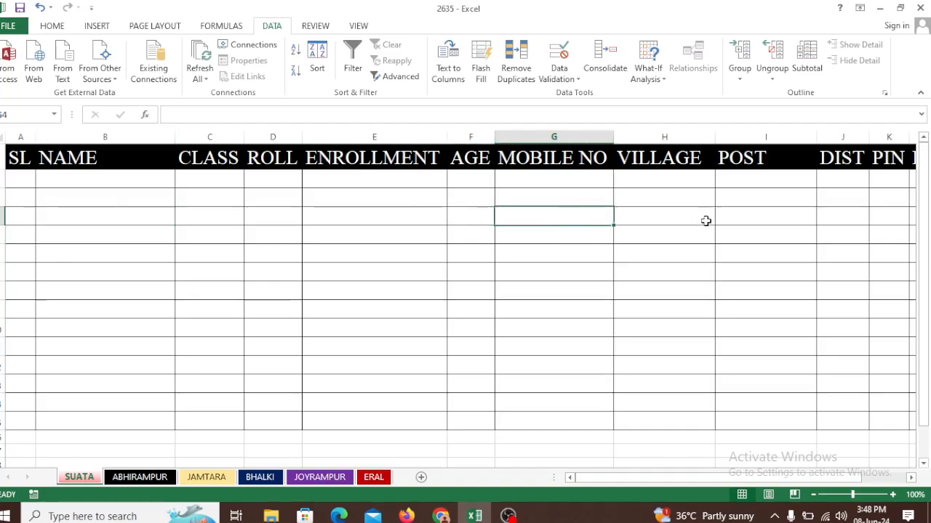
left_click(781, 217)
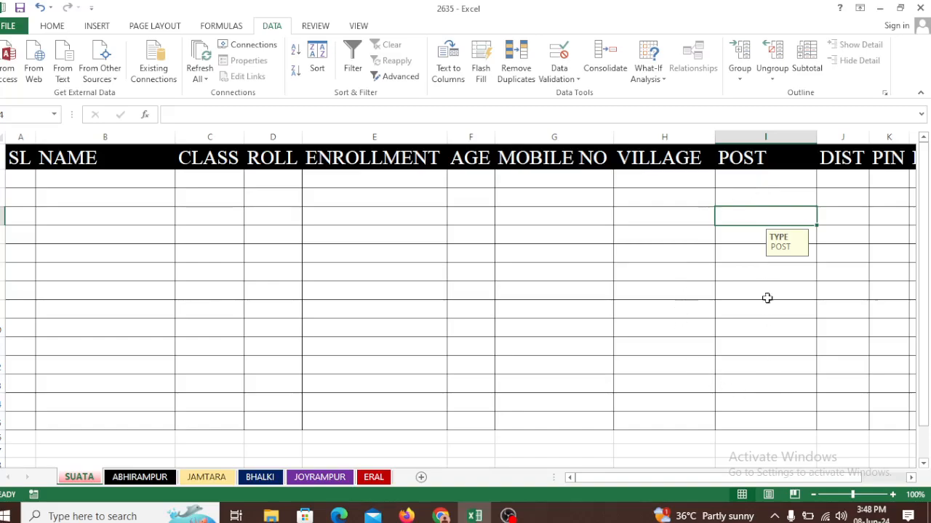
Clear all data validation settings from the whole POST column and check cells down the column for a prompt
left_click(770, 135)
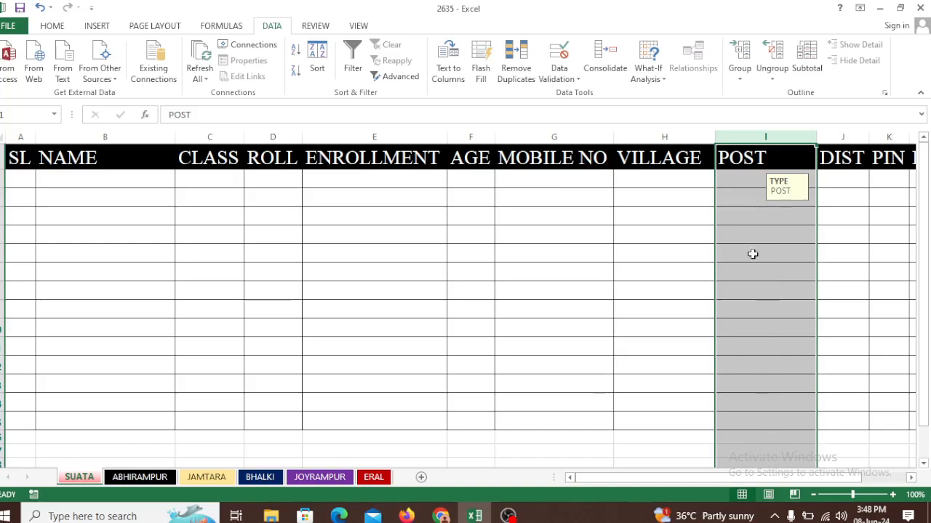
left_click(567, 80)
left_click(587, 94)
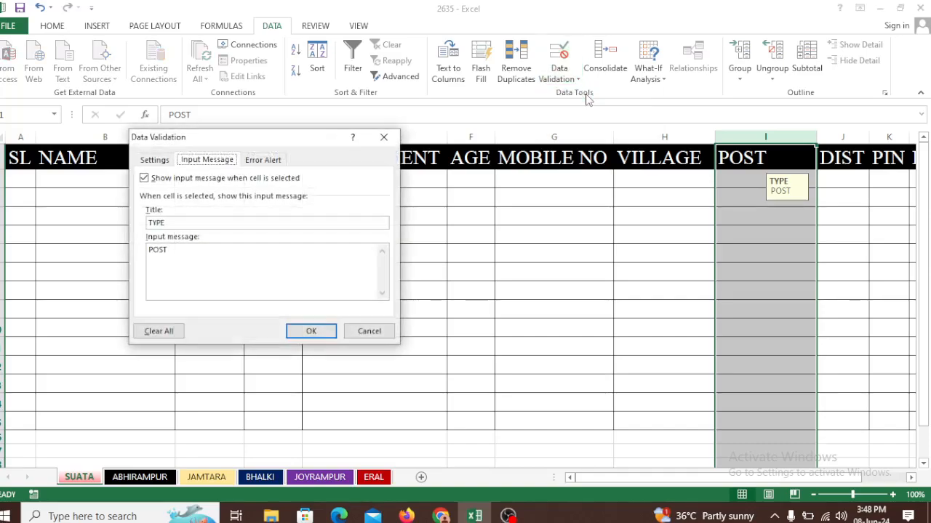
left_click(166, 334)
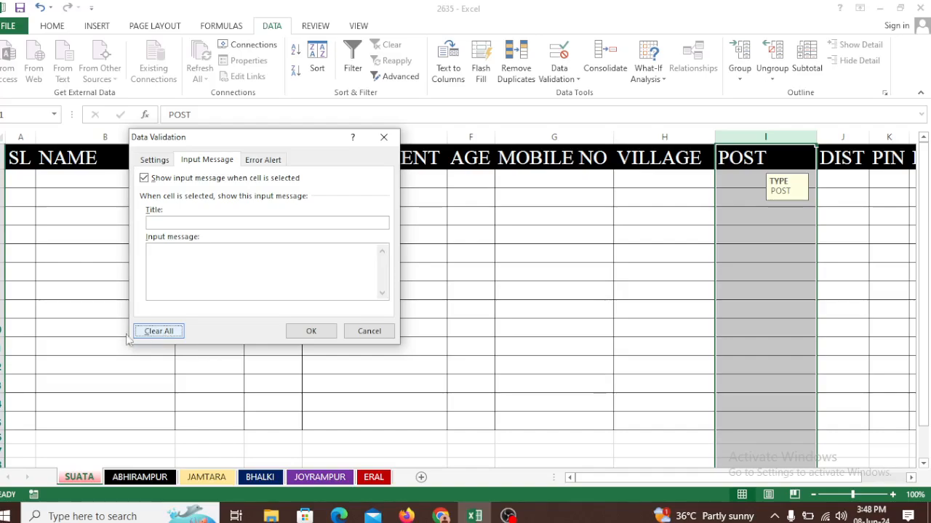
left_click(310, 330)
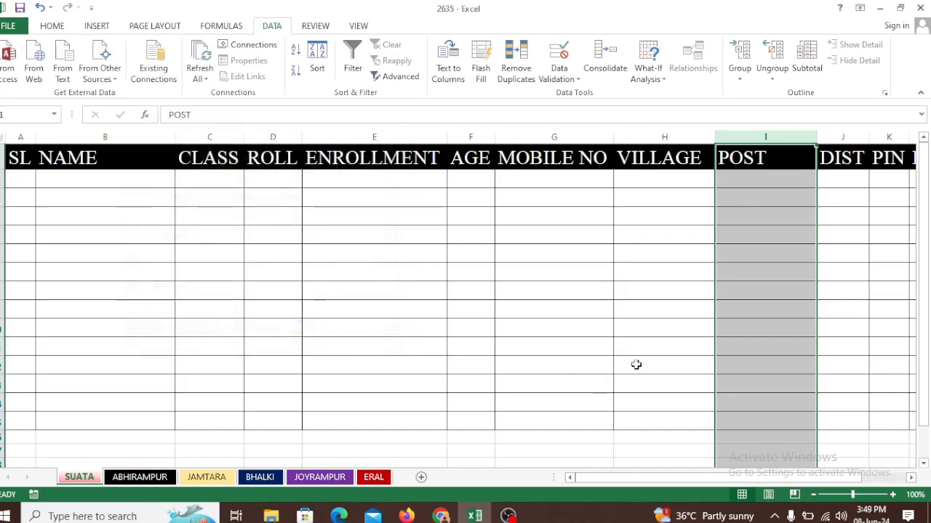
left_click(763, 325)
left_click(764, 324)
scroll(771, 356, "down", 3)
left_click(756, 345)
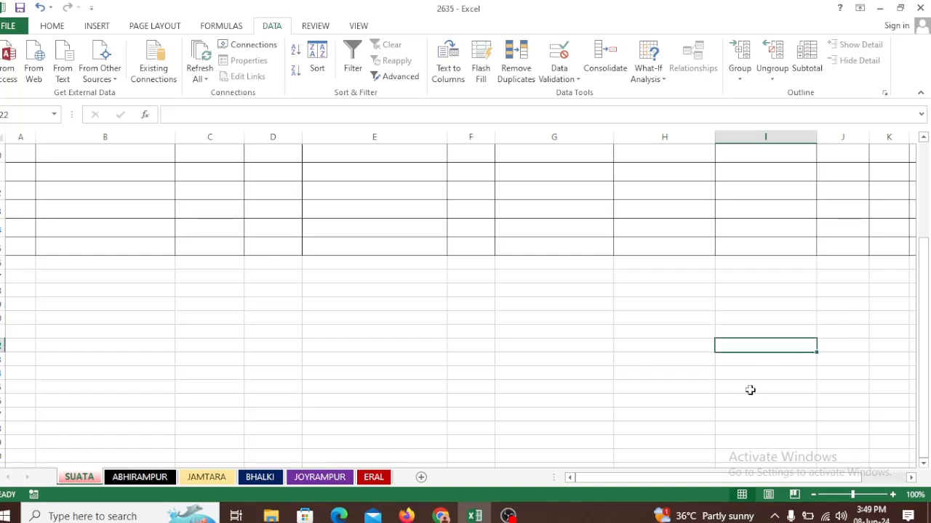
scroll(750, 390, "up", 3)
Erase the mixed validation settings of the whole SL column, clear them all, and check several SL cells
left_click(29, 256)
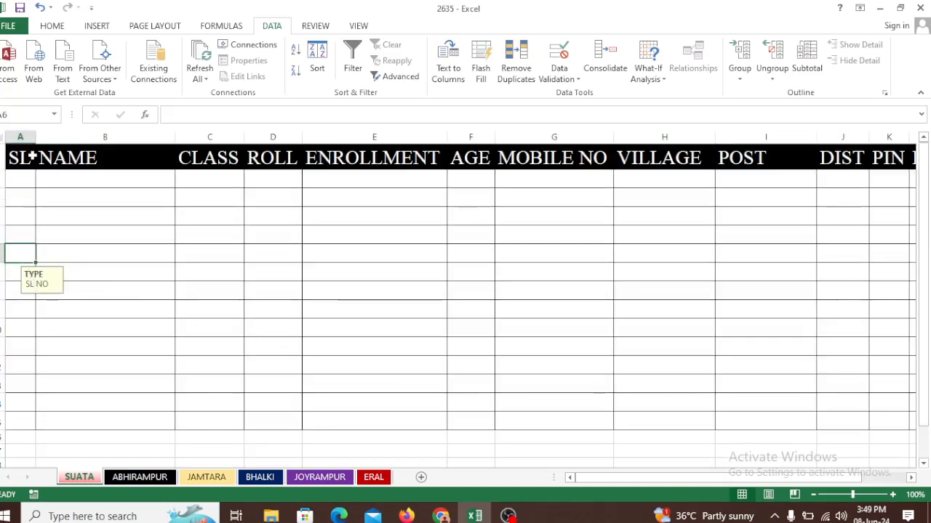
left_click(20, 132)
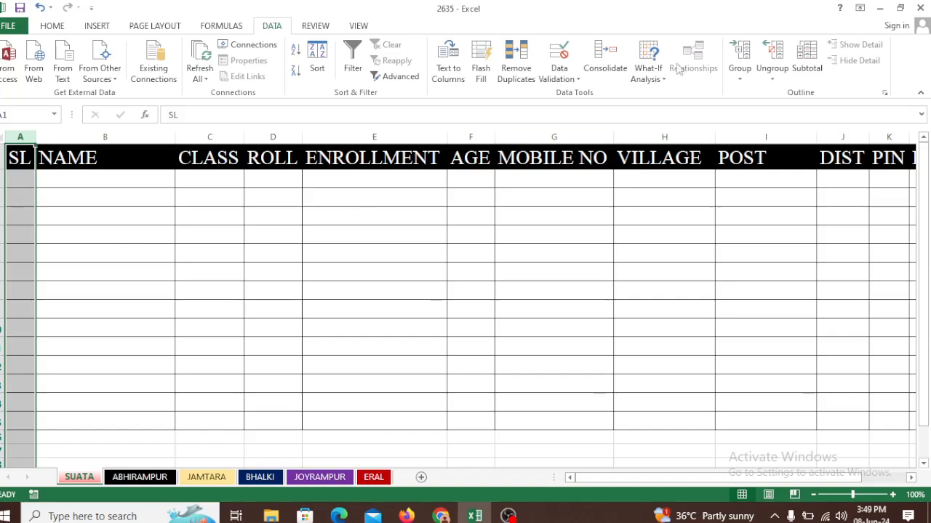
left_click(559, 72)
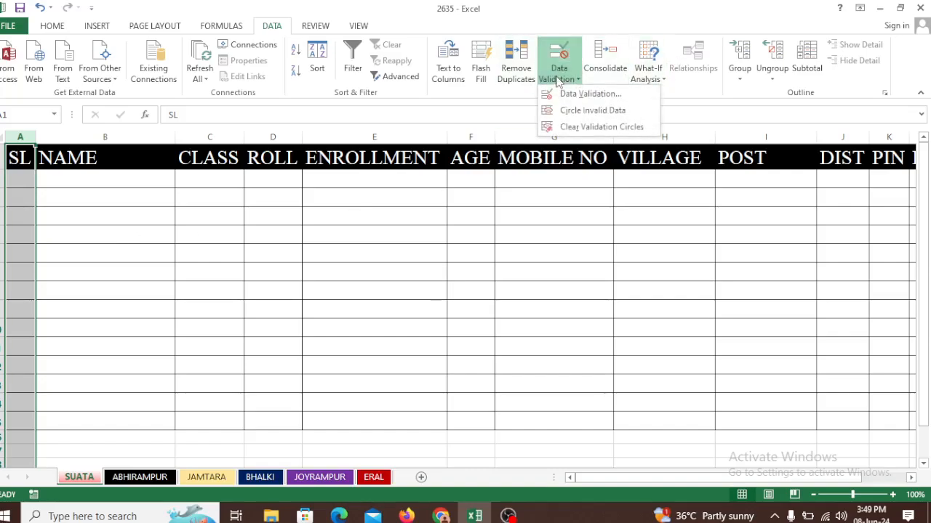
left_click(584, 102)
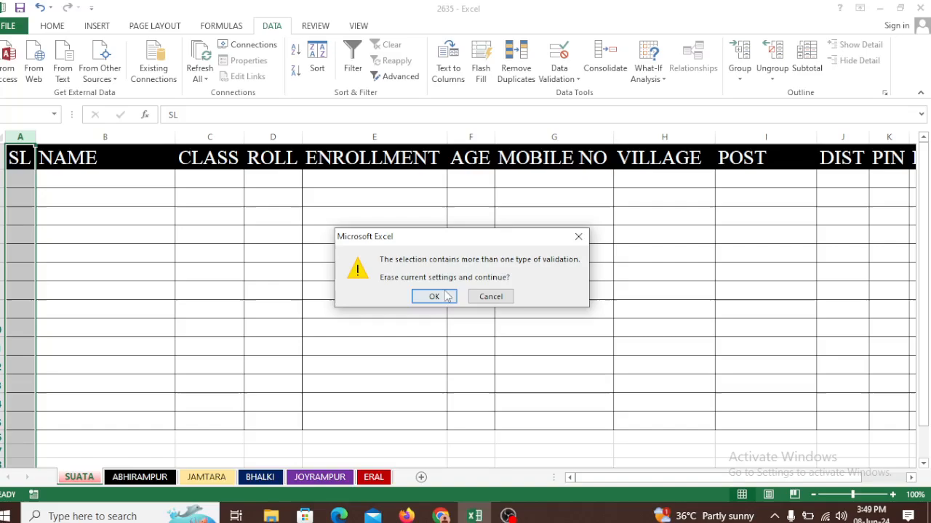
left_click(435, 297)
left_click(153, 331)
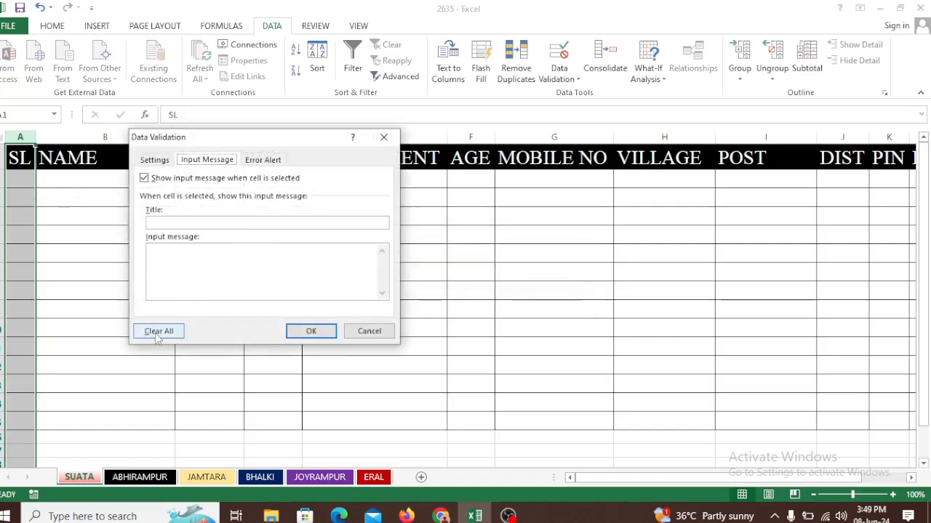
left_click(307, 330)
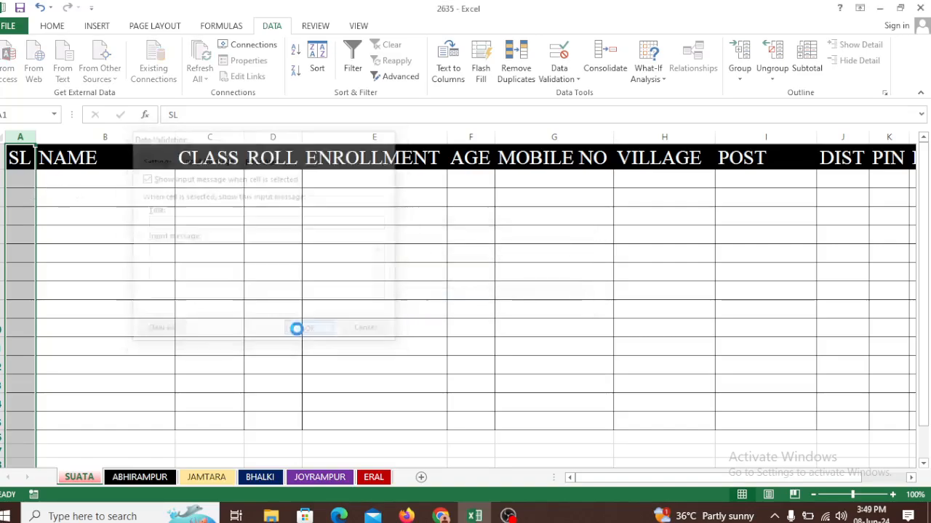
left_click(20, 179)
left_click(24, 215)
left_click(25, 267)
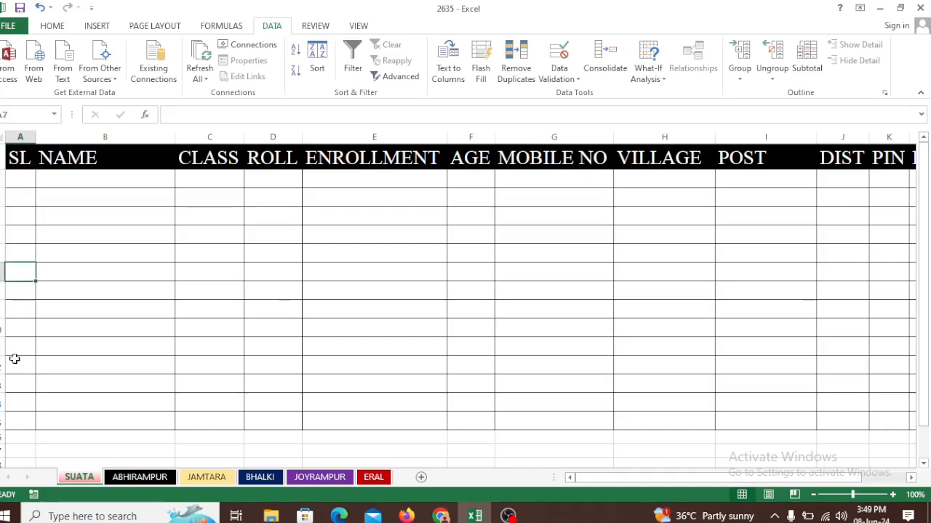
Clear all data validation settings from the NAME cells B2:B15 and check cells in the NAME, ENROLLMENT, VILLAGE and POST columns
left_click(94, 255)
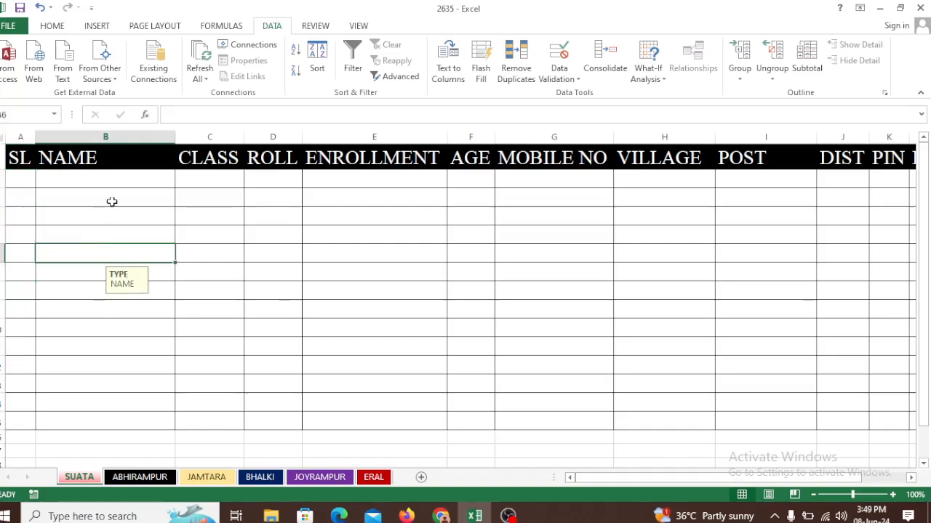
left_click_drag(116, 174, 150, 355)
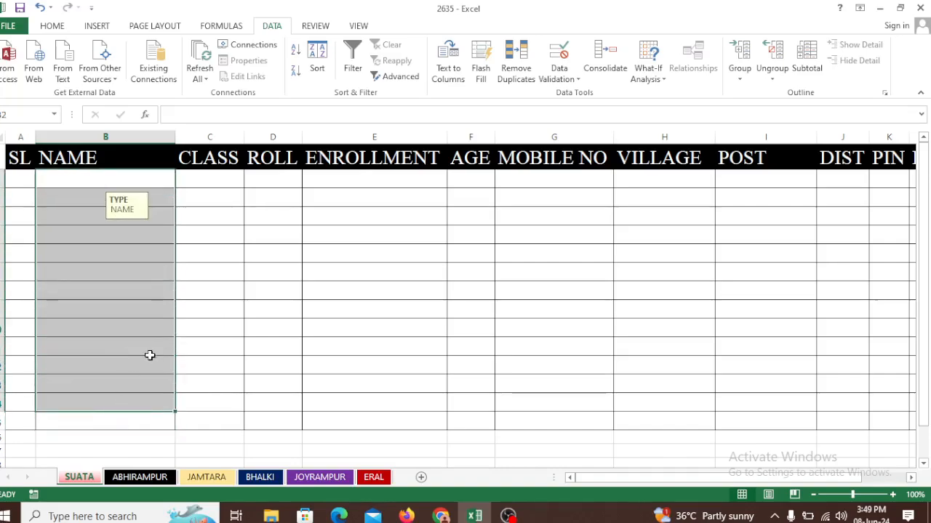
left_click_drag(141, 179, 141, 417)
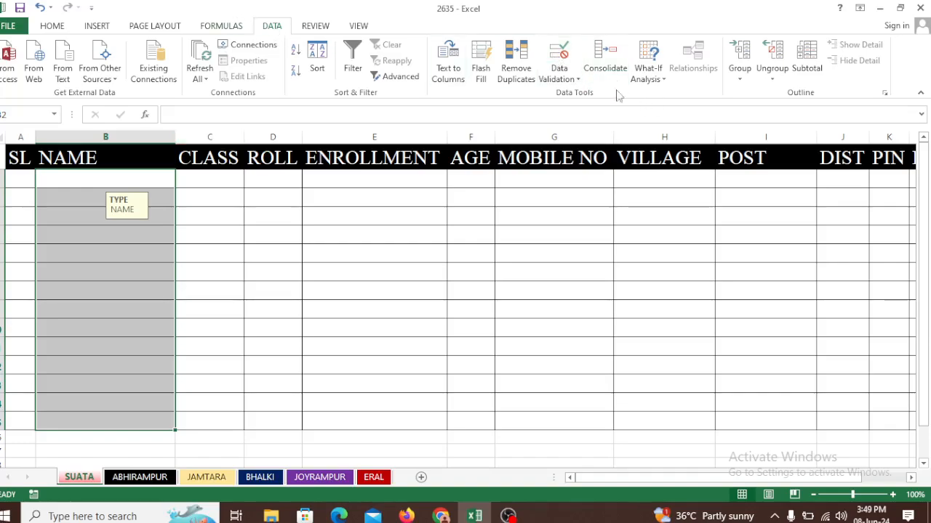
left_click(569, 79)
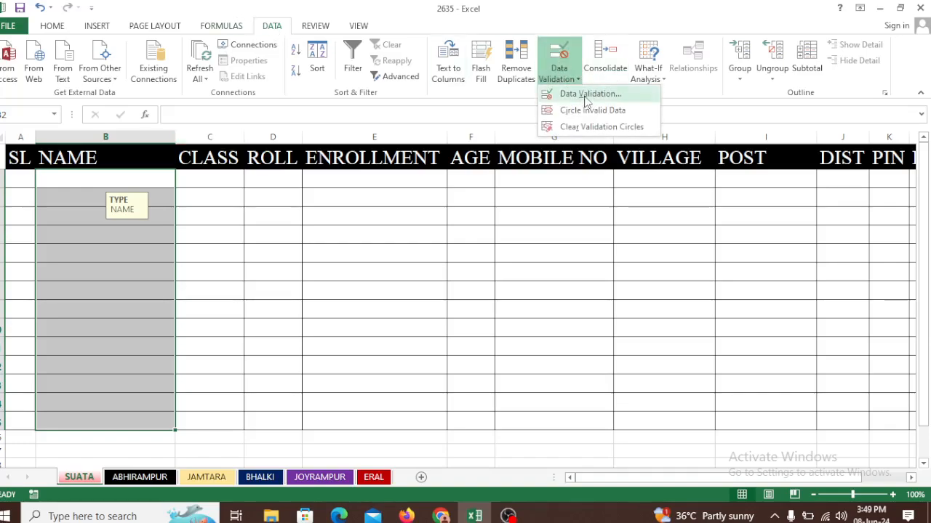
left_click(592, 93)
left_click(171, 331)
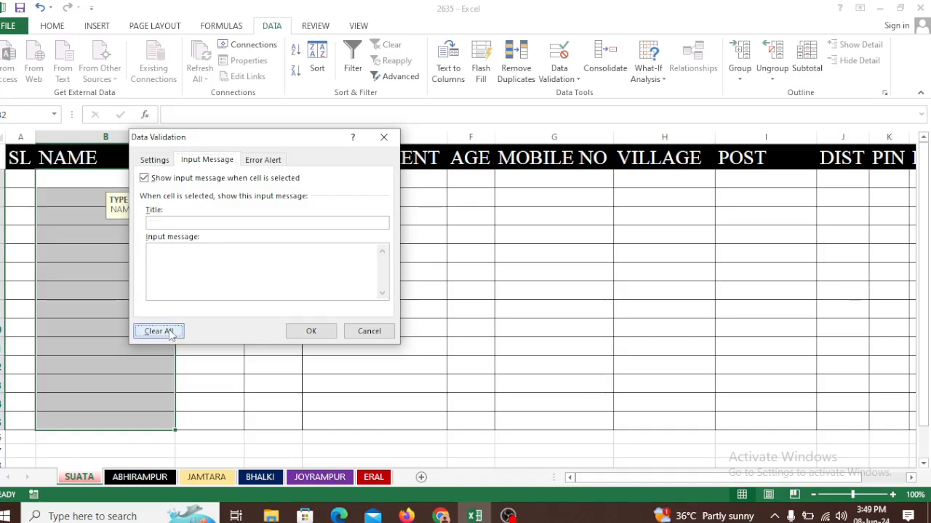
left_click(321, 336)
left_click(144, 224)
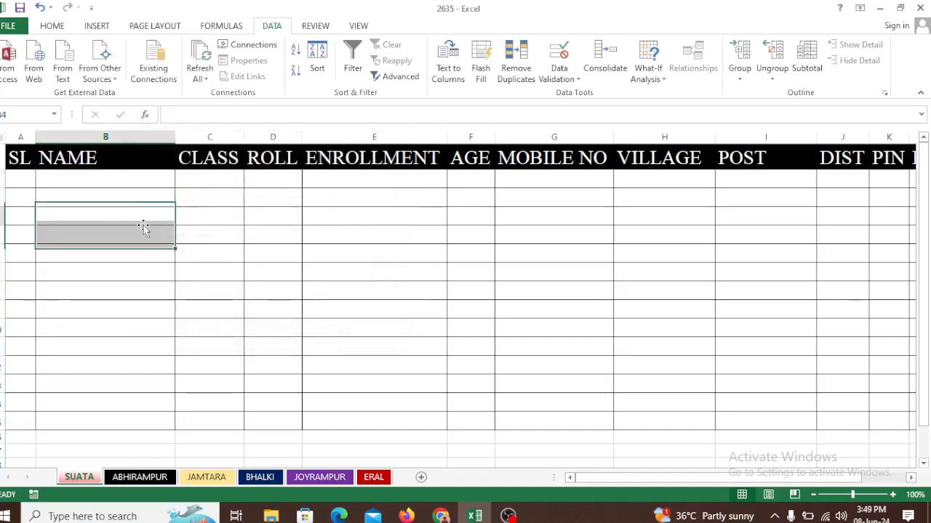
left_click(399, 279)
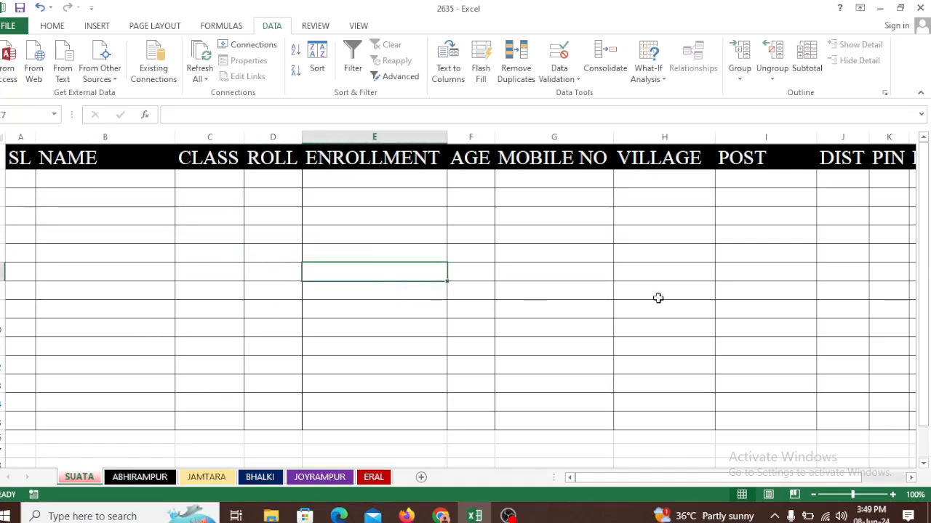
left_click(658, 296)
left_click(768, 309)
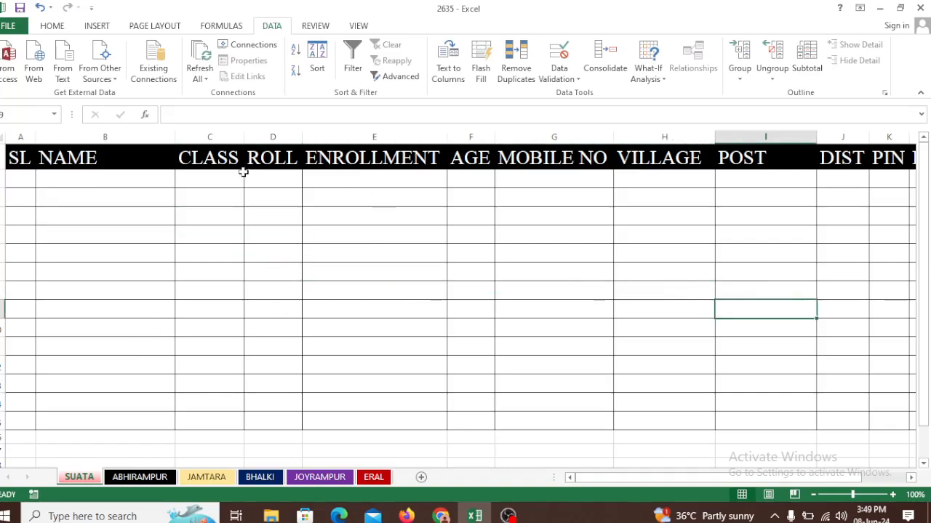
Extend the existing input message with title TYPE and message CLASS to the whole CLASS column
left_click(210, 137)
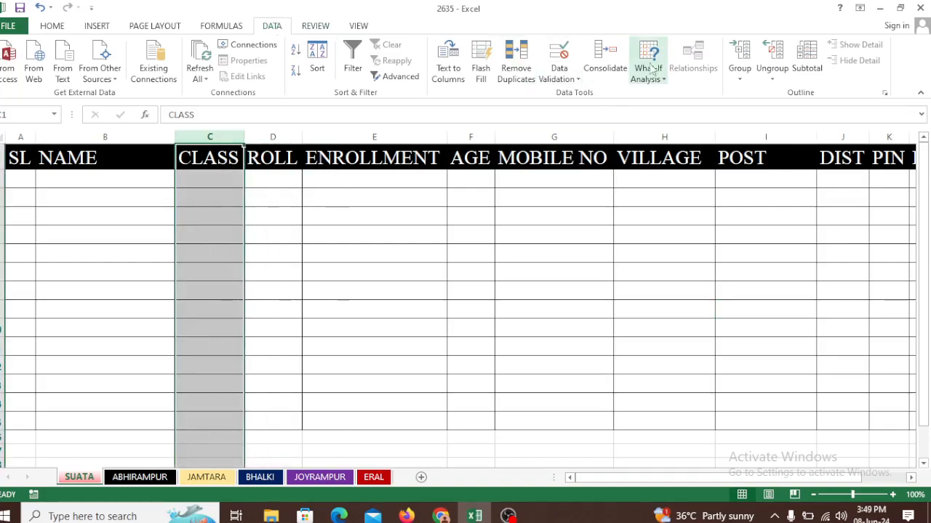
left_click(559, 77)
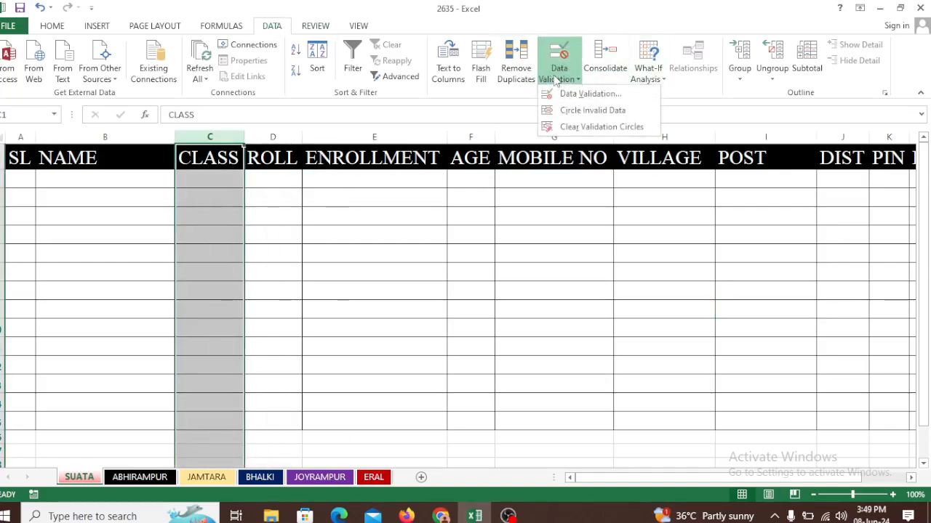
left_click(589, 95)
left_click(412, 293)
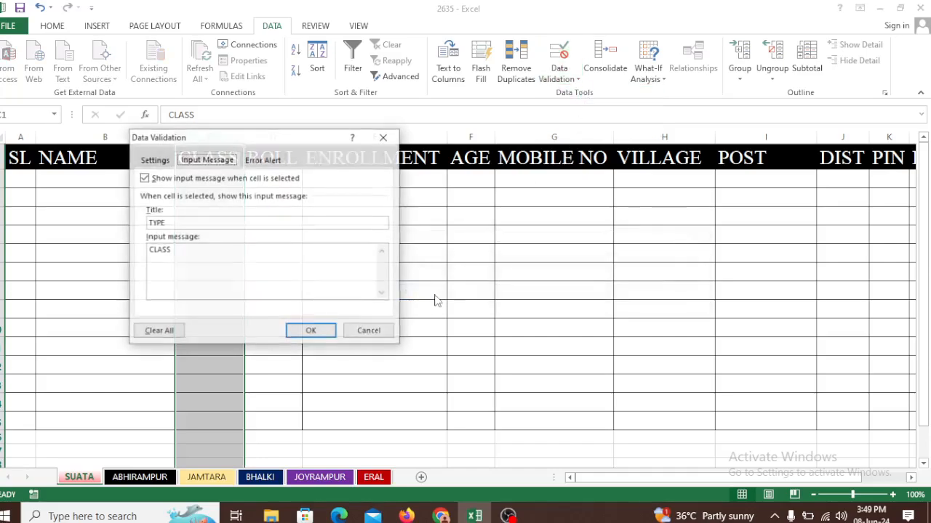
left_click_drag(231, 144, 523, 207)
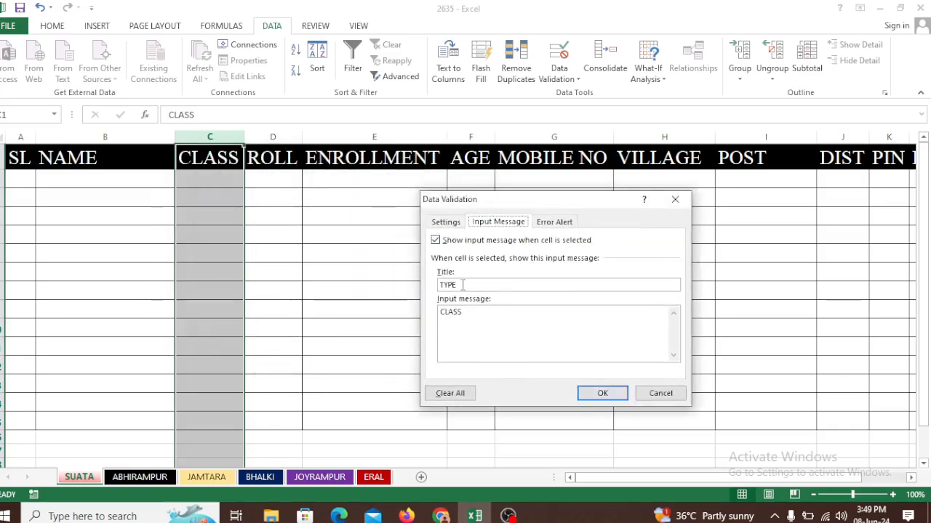
left_click(467, 322)
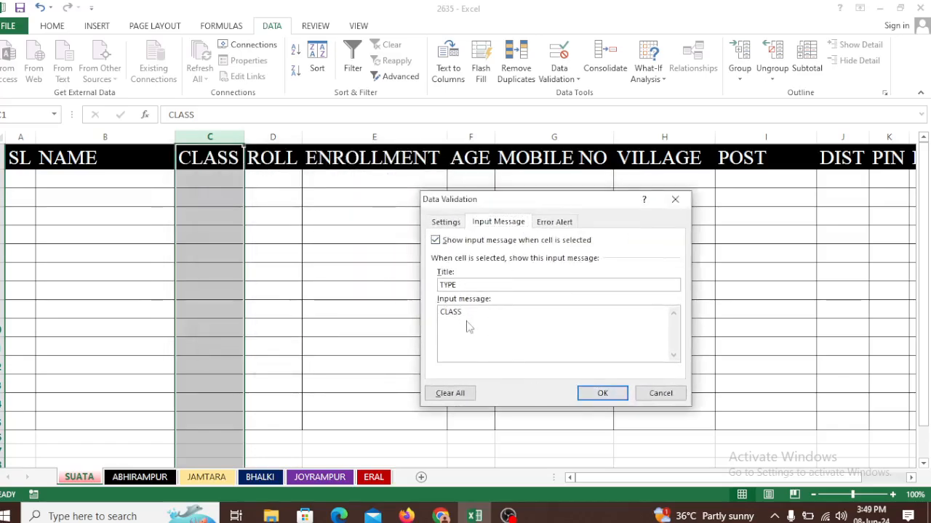
left_click(602, 393)
Check the input prompt on cells down the CLASS column as far as row 80, plus a cell in the ROLL column
left_click(218, 311)
left_click(197, 367)
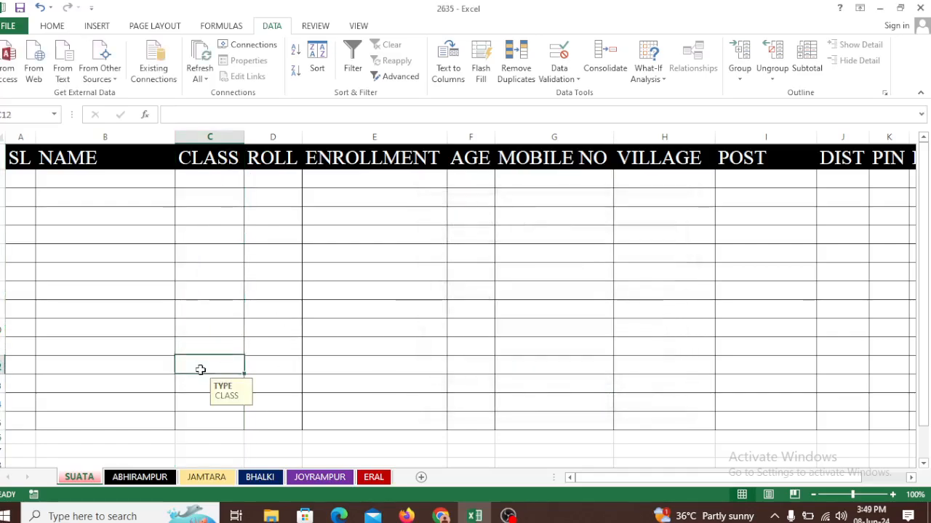
scroll(207, 364, "down", 14)
left_click(211, 353)
scroll(218, 375, "down", 5)
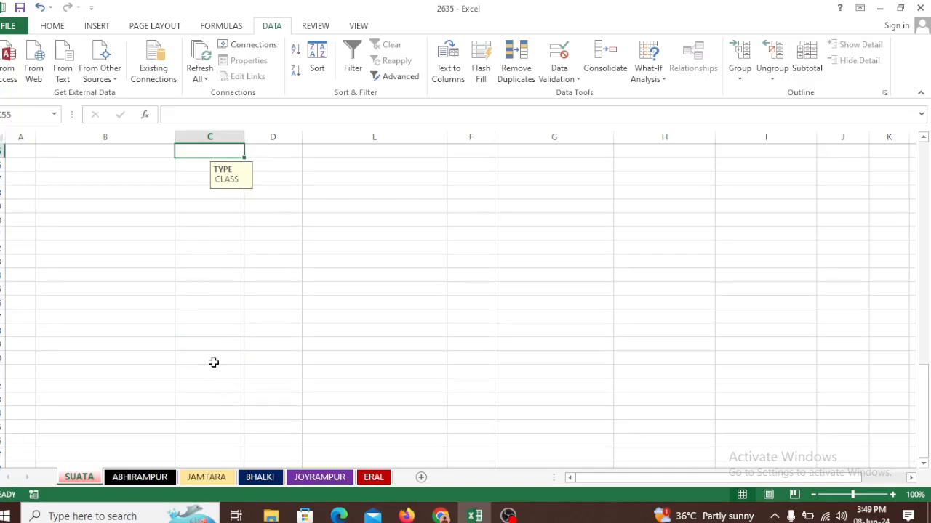
left_click(214, 359)
scroll(220, 312, "down", 3)
left_click(221, 367)
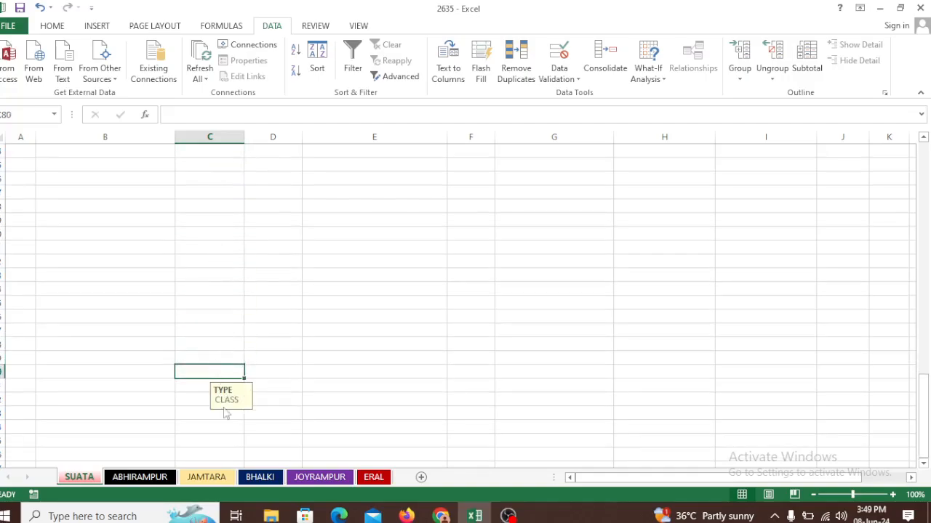
scroll(233, 392, "up", 20)
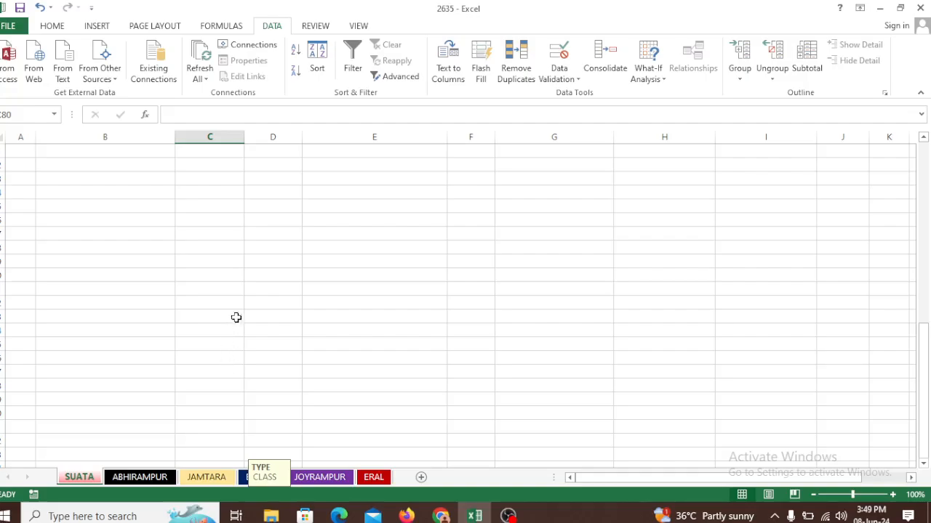
left_click(255, 246)
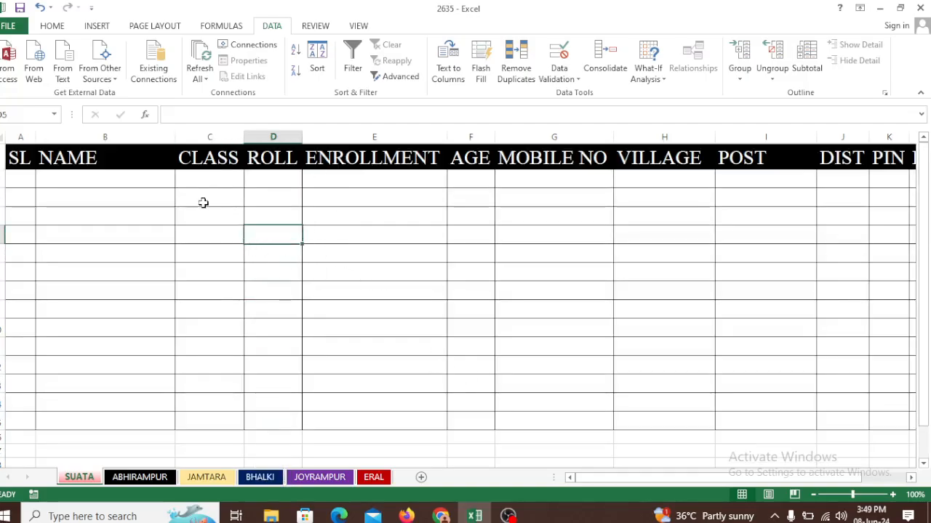